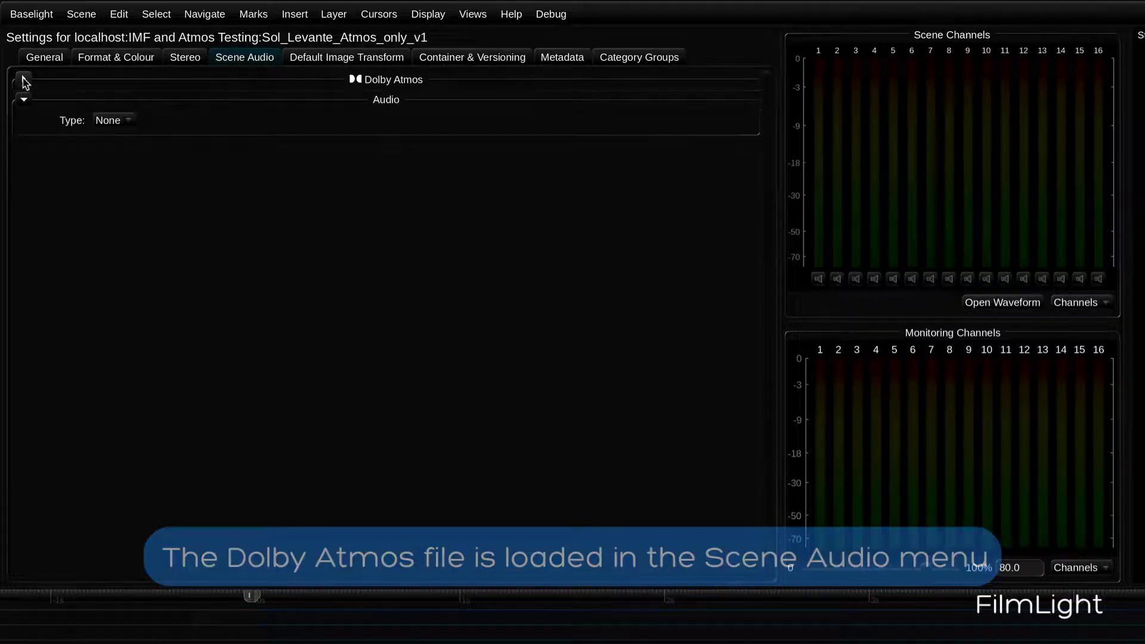
Step: Set the Dolby Atmos Filename to the sollevante_lp_v01_DAMF file in Sol_Levante's ATMOS ADM & DAMF Files folder
left_click(24, 80)
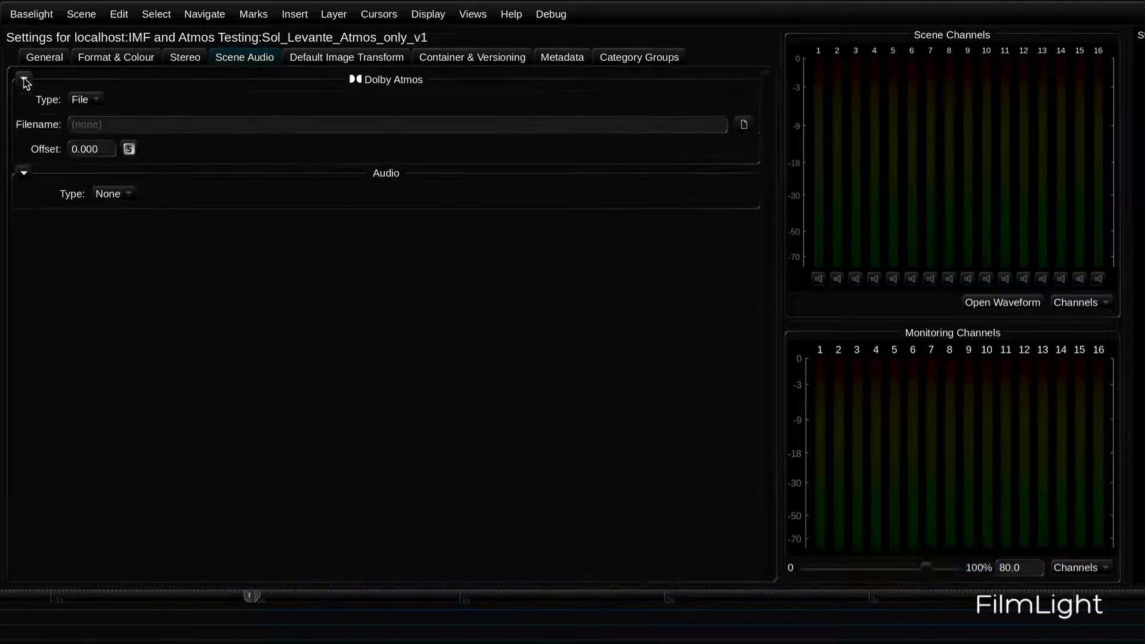
left_click(743, 124)
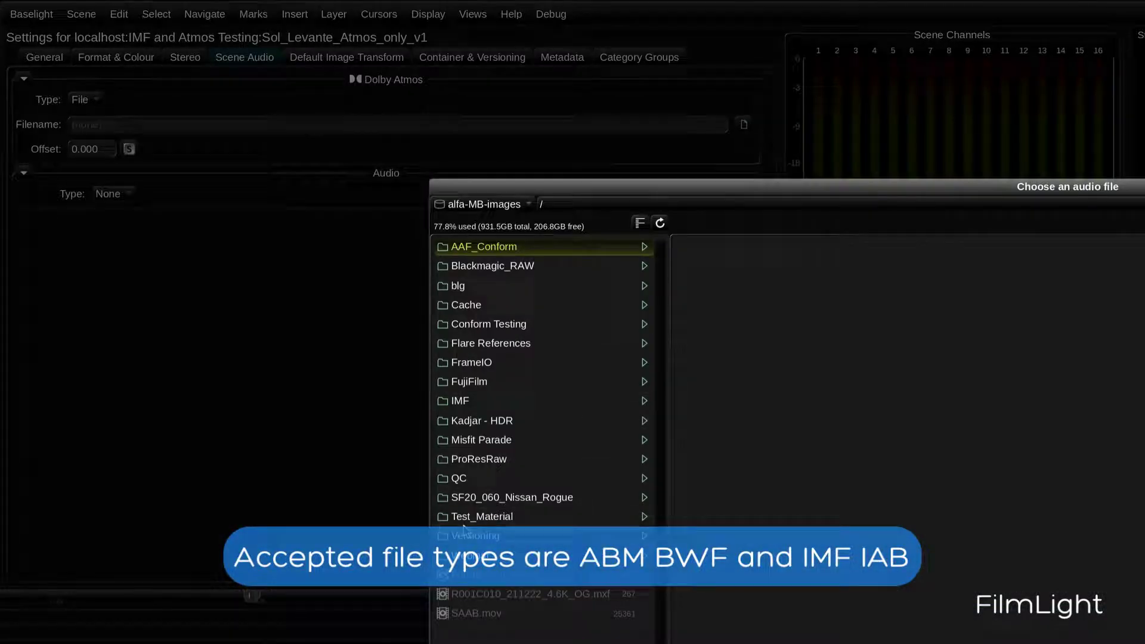
left_click(482, 516)
left_click(715, 296)
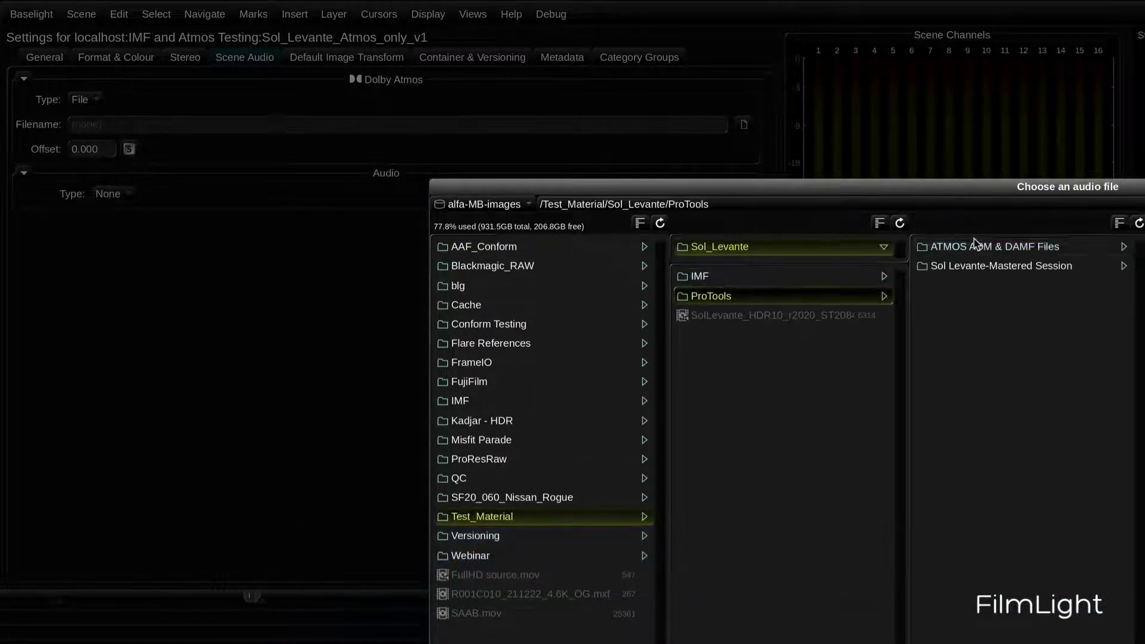
left_click(972, 247)
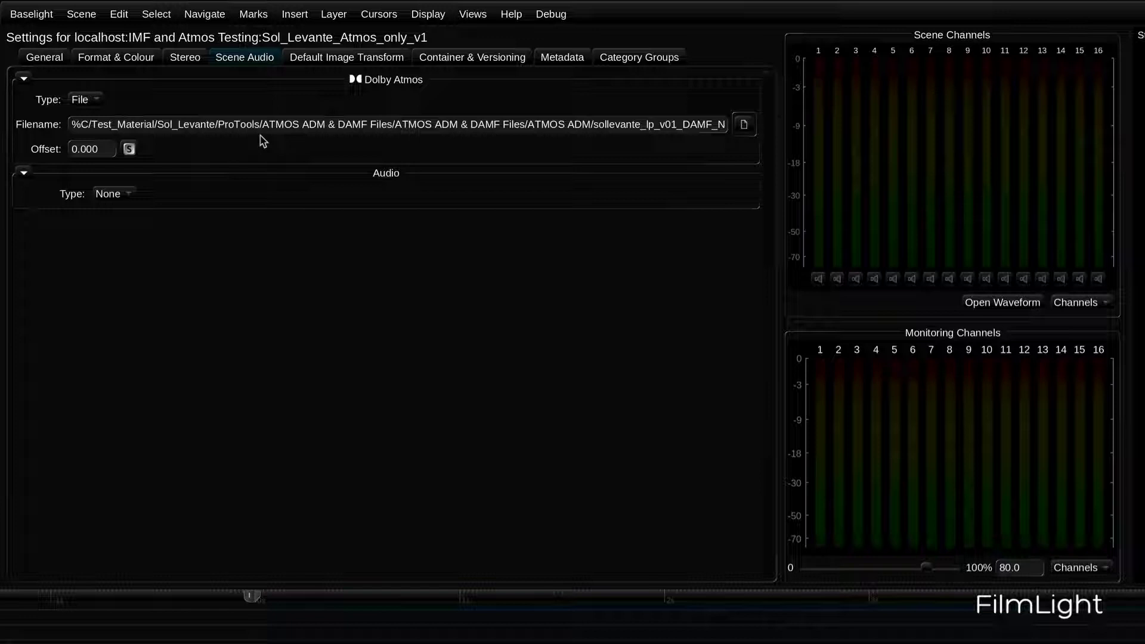
Step: Set Audio Type to Dolby Atmos, try 2.0 then 5.1 output, and play the 5.1 mix
left_click(105, 194)
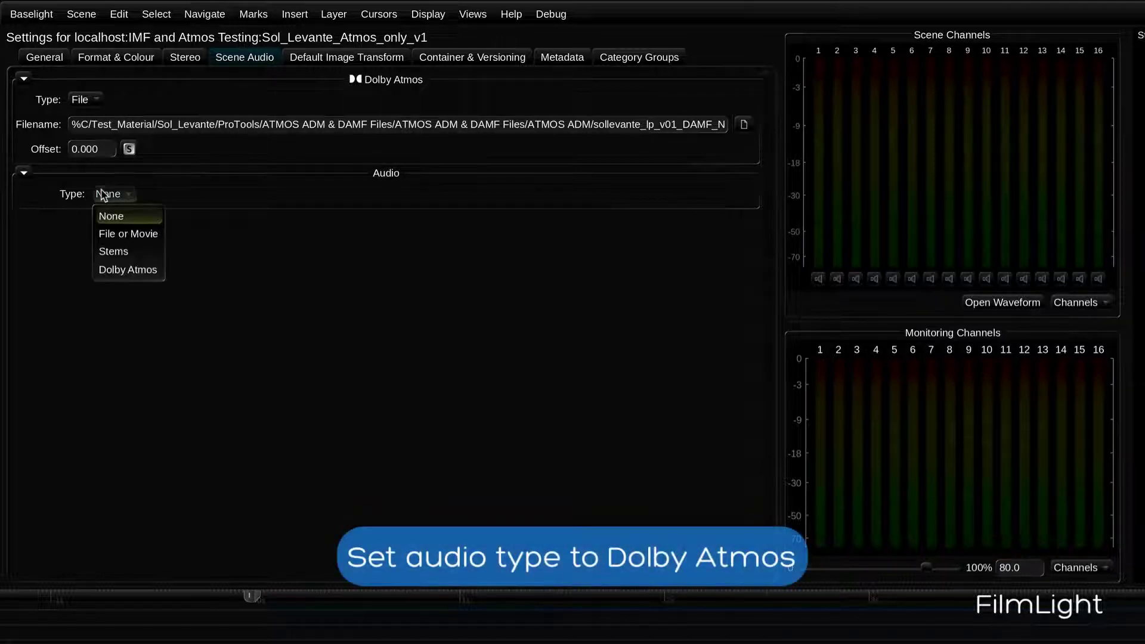
left_click(122, 271)
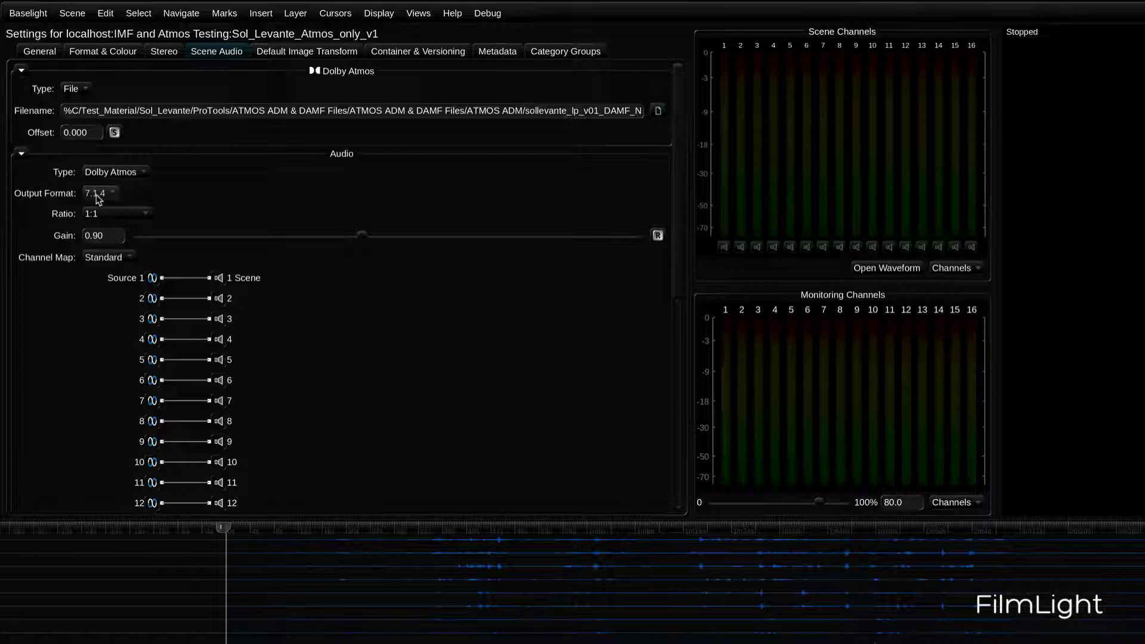
left_click(98, 198)
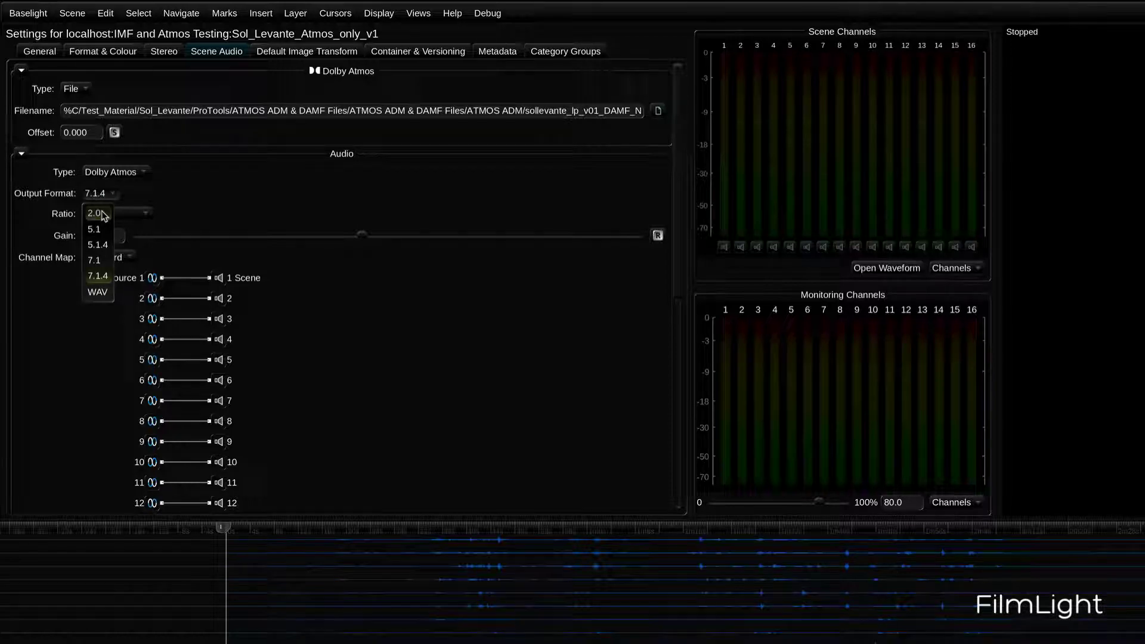
left_click(95, 210)
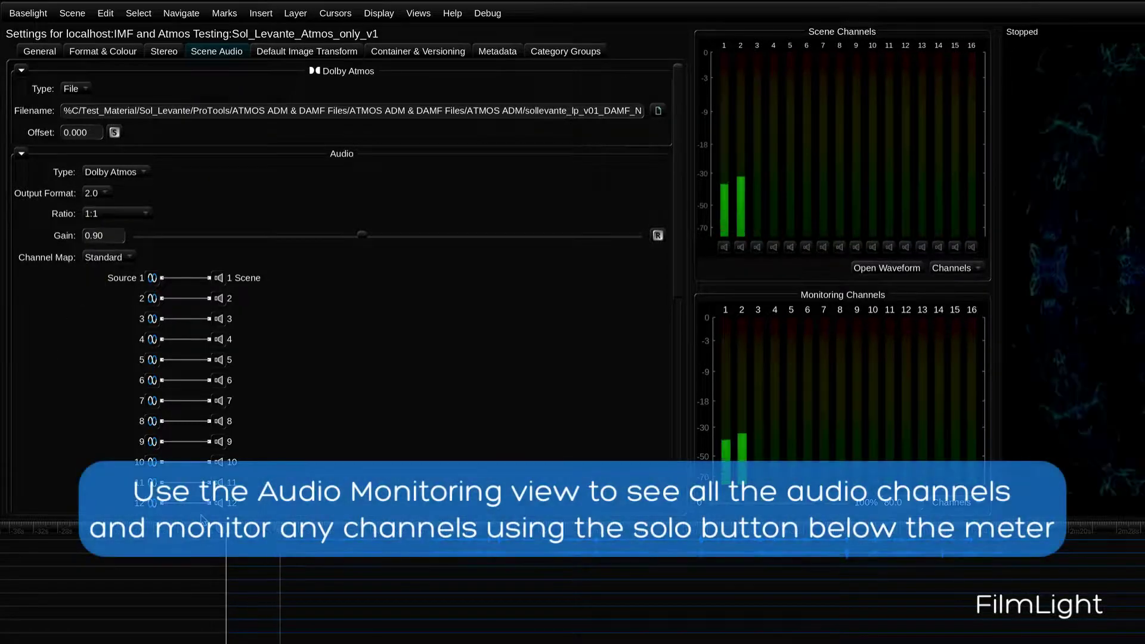
left_click(95, 193)
left_click(96, 229)
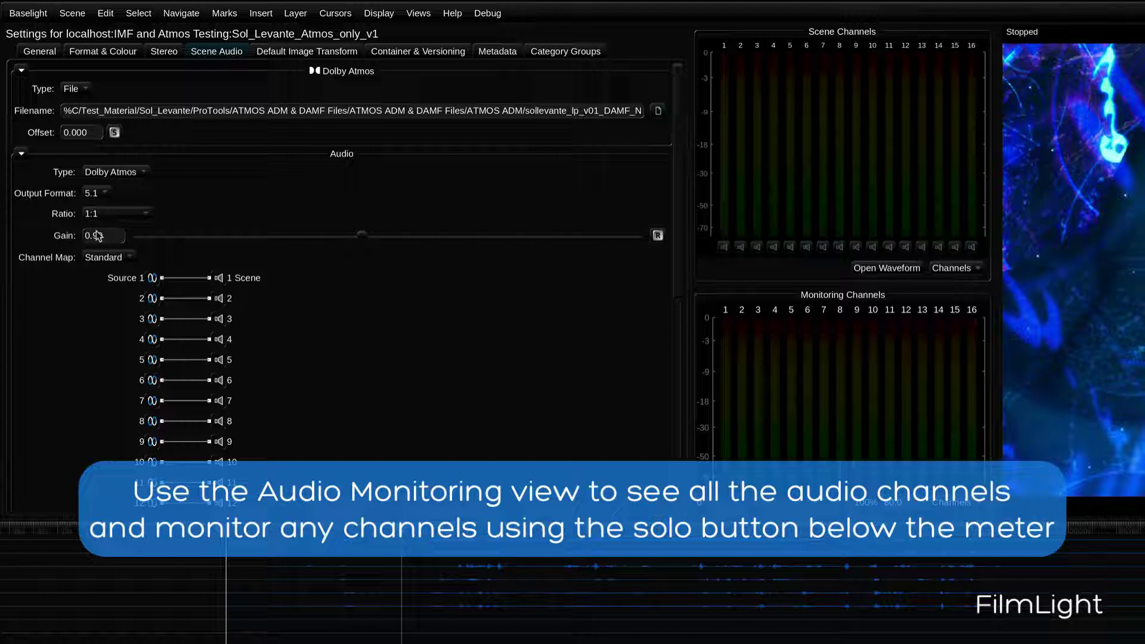
key("space")
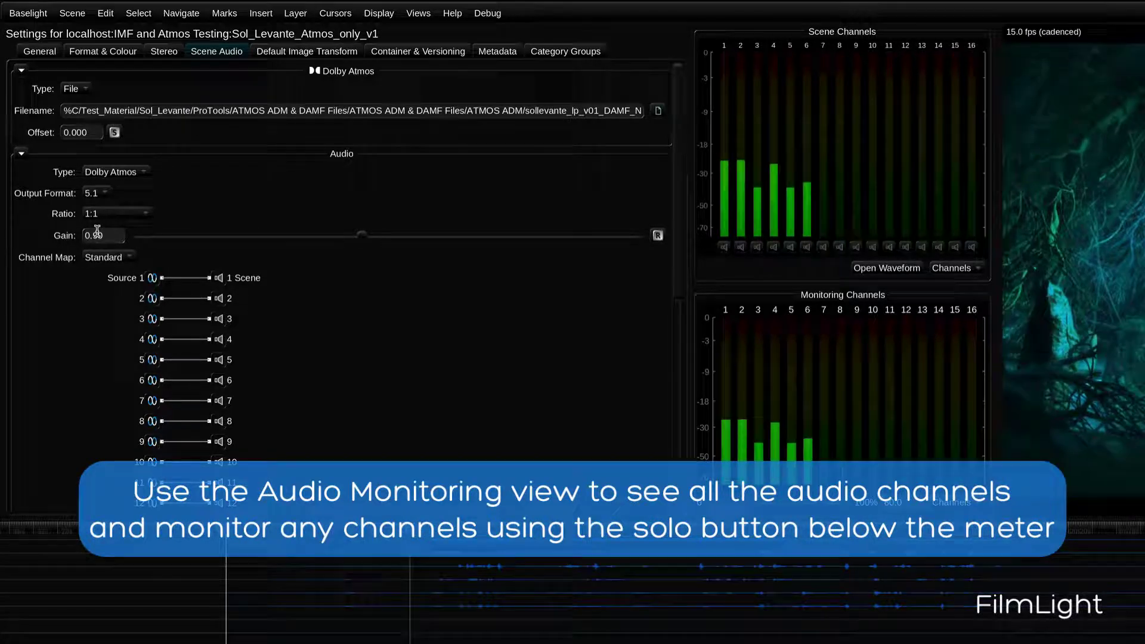
key("space")
Step: Preview the Atmos playback at 5.1.4 and then 7.1 output formats
left_click(95, 193)
left_click(98, 244)
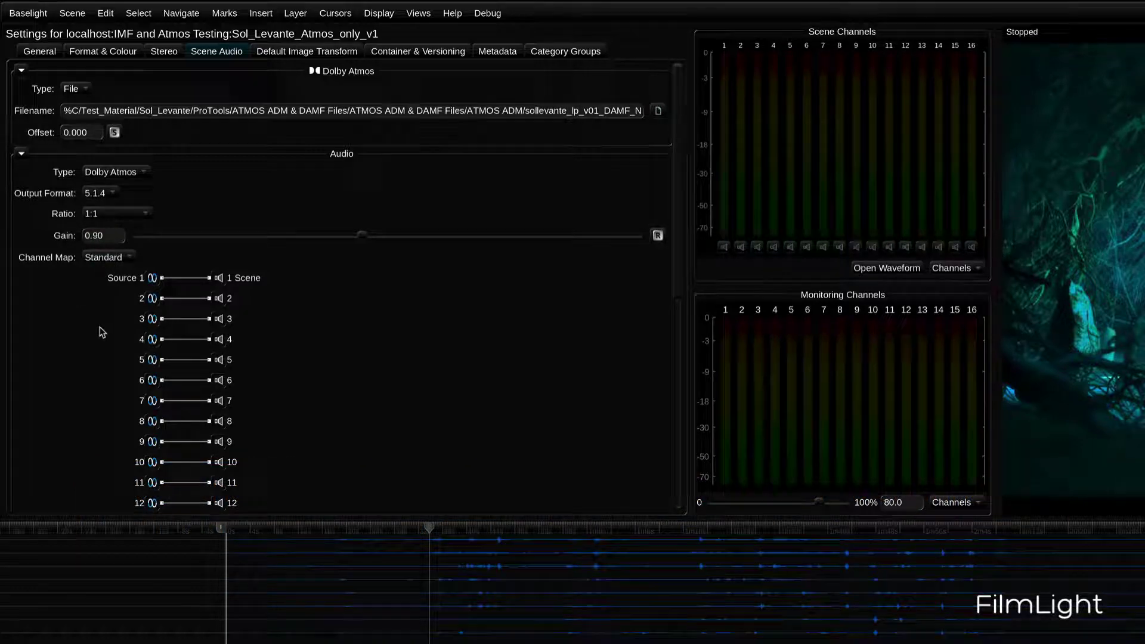
key("space")
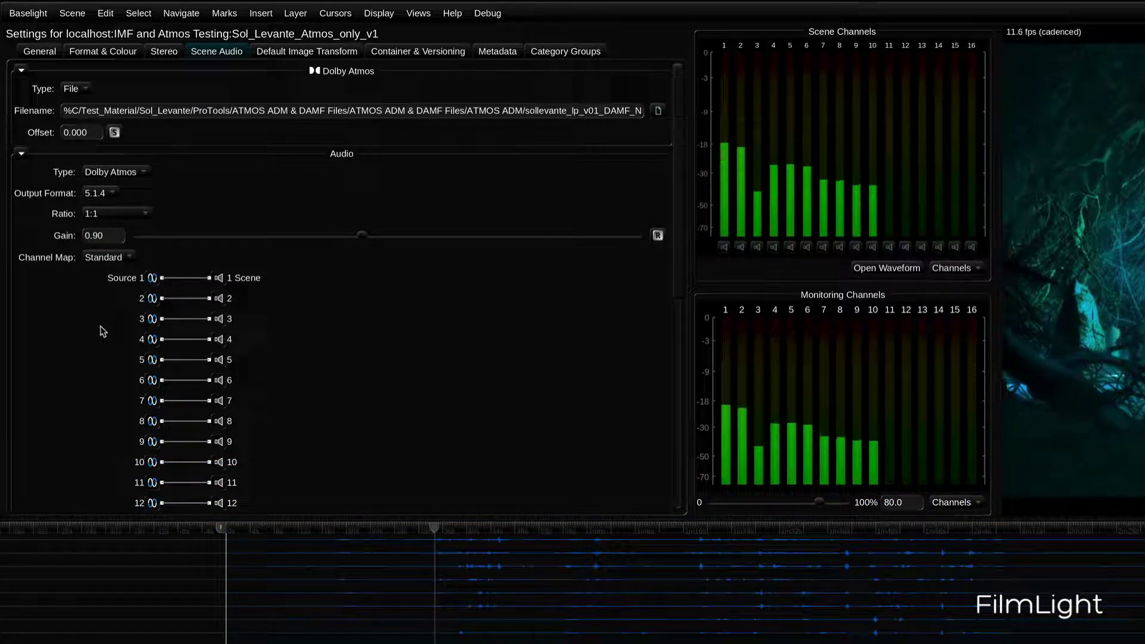
key("space")
left_click(109, 194)
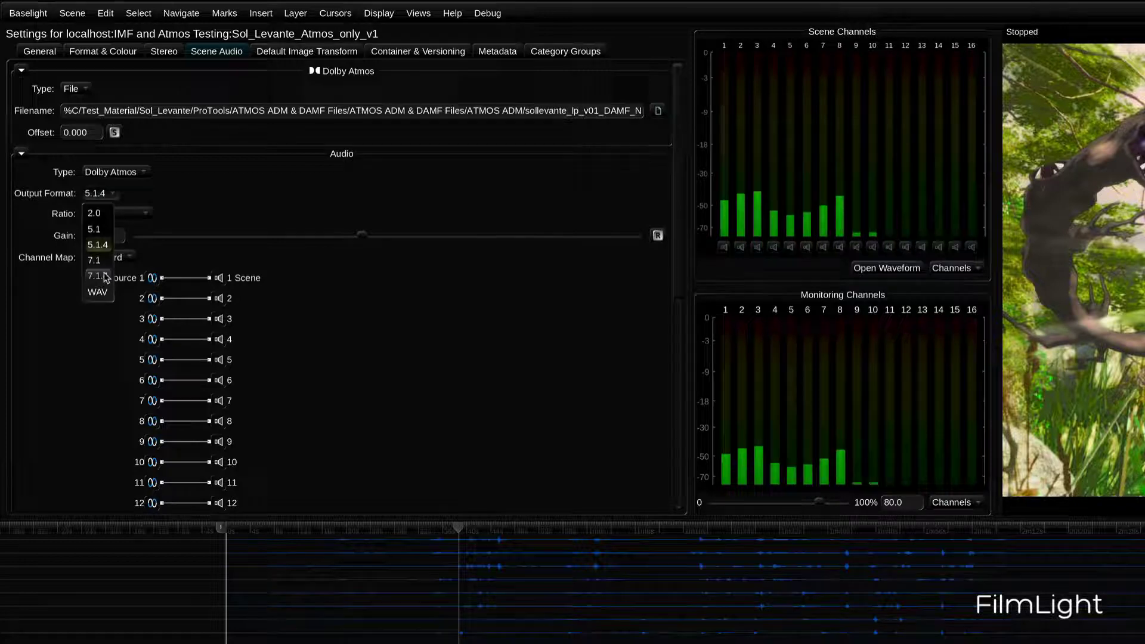
left_click(98, 262)
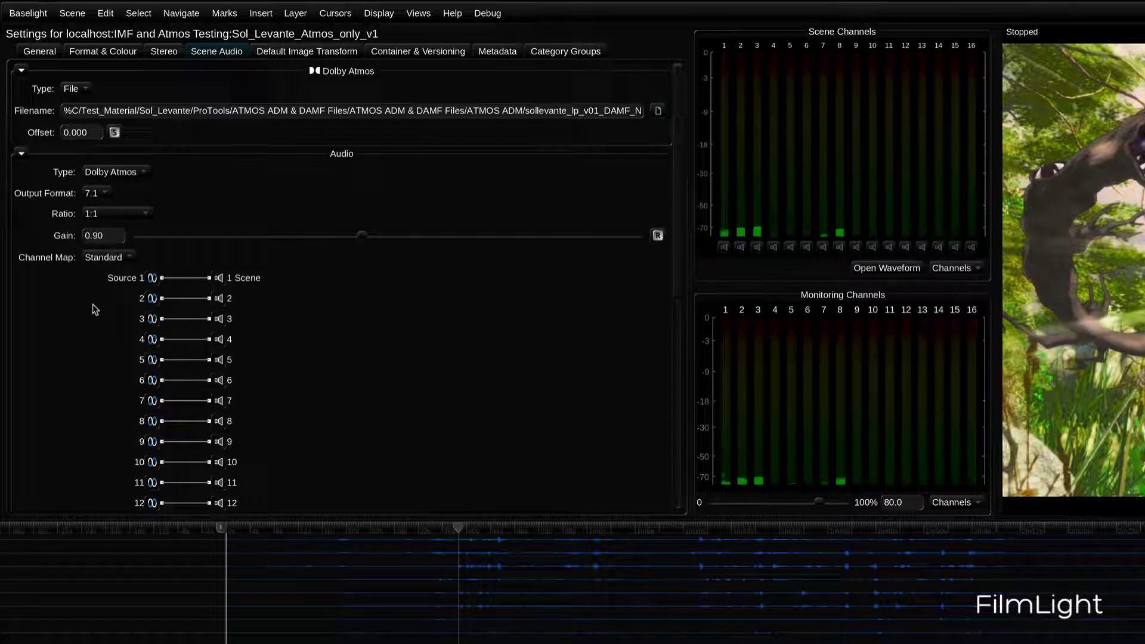
key("space")
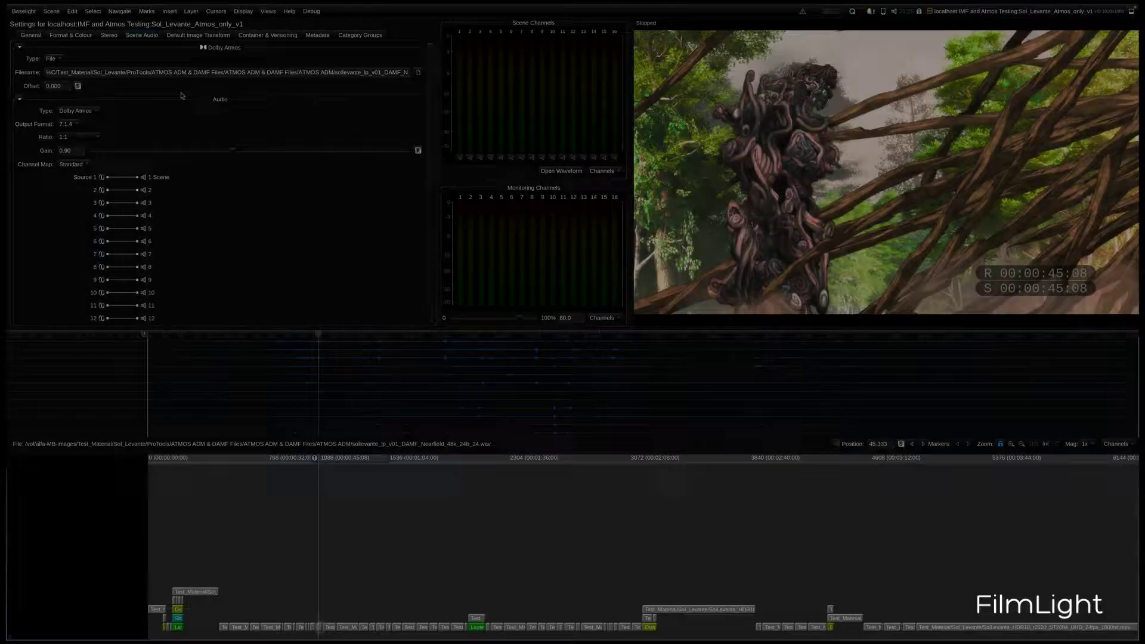
Step: In Render, add a Dolby Atmos codec audio track to the Netflix IMF deliverable and submit with the default title
left_click(268, 11)
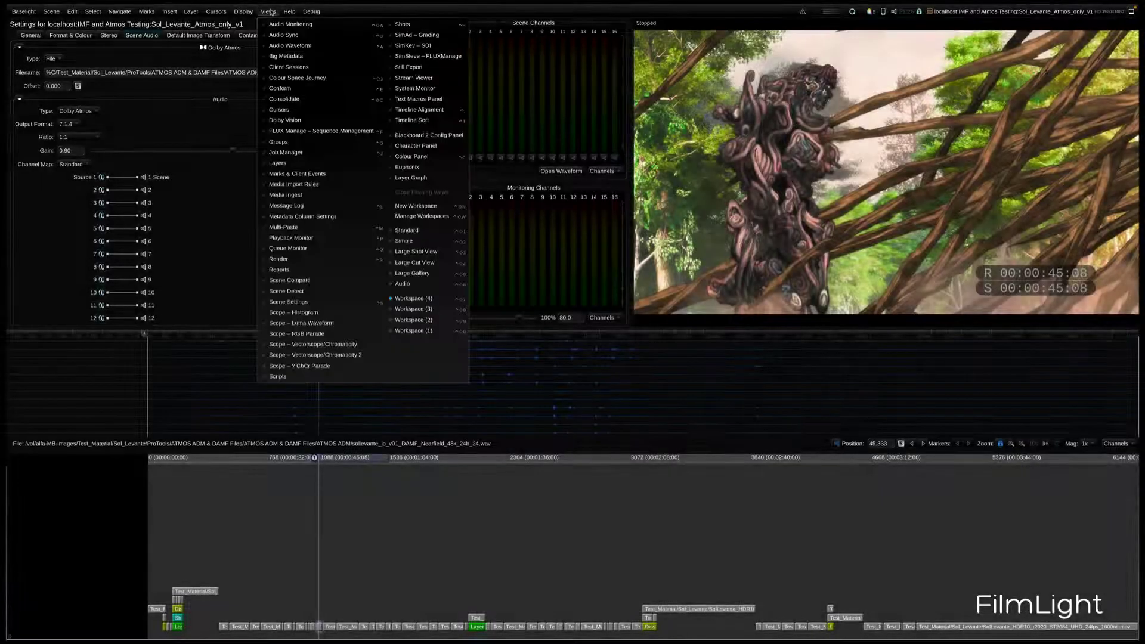
left_click(289, 260)
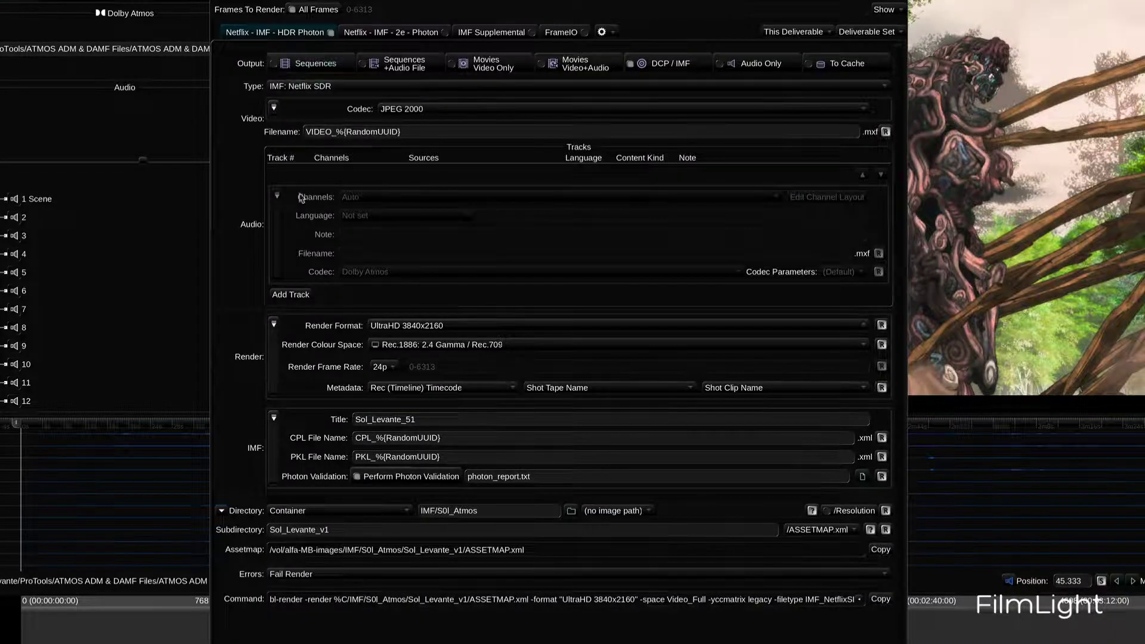
left_click(292, 295)
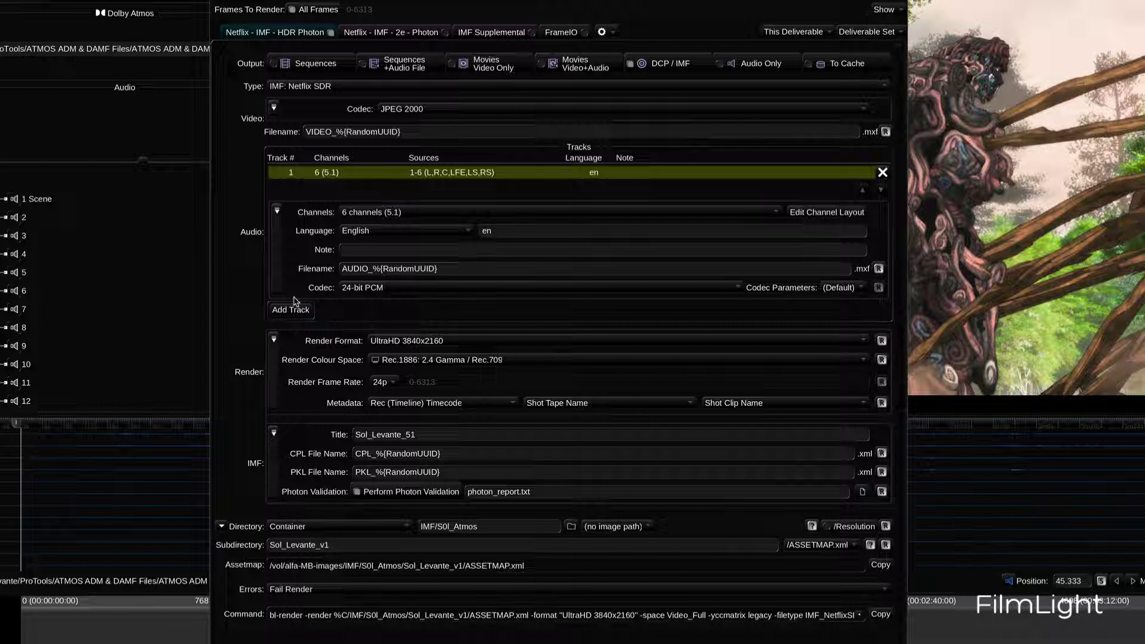
left_click(362, 289)
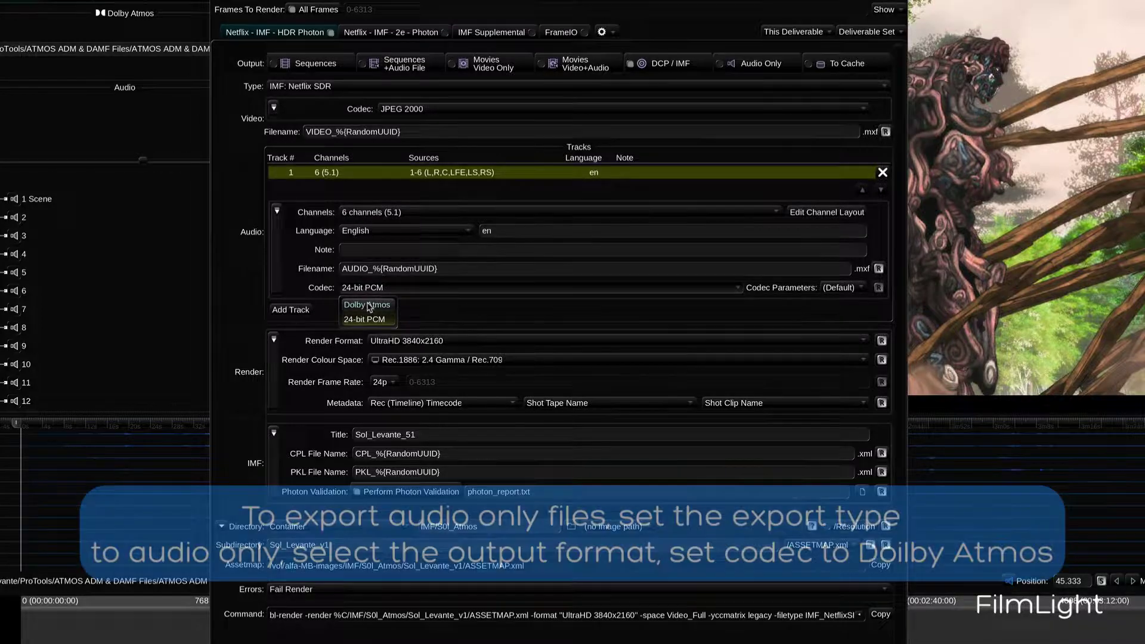
left_click(368, 304)
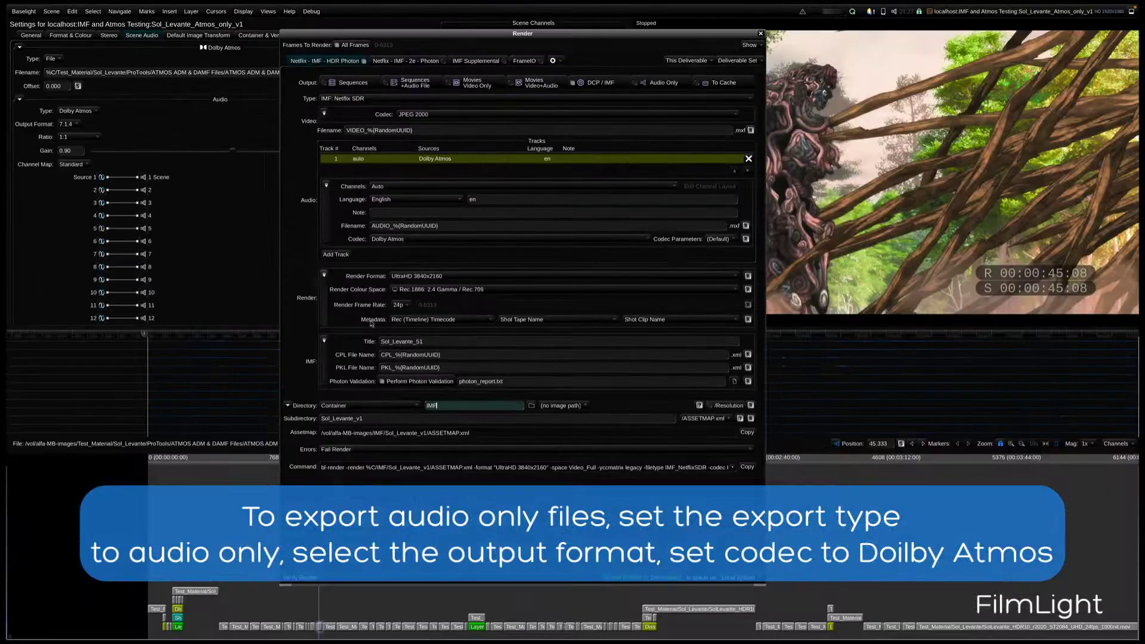
left_click(650, 579)
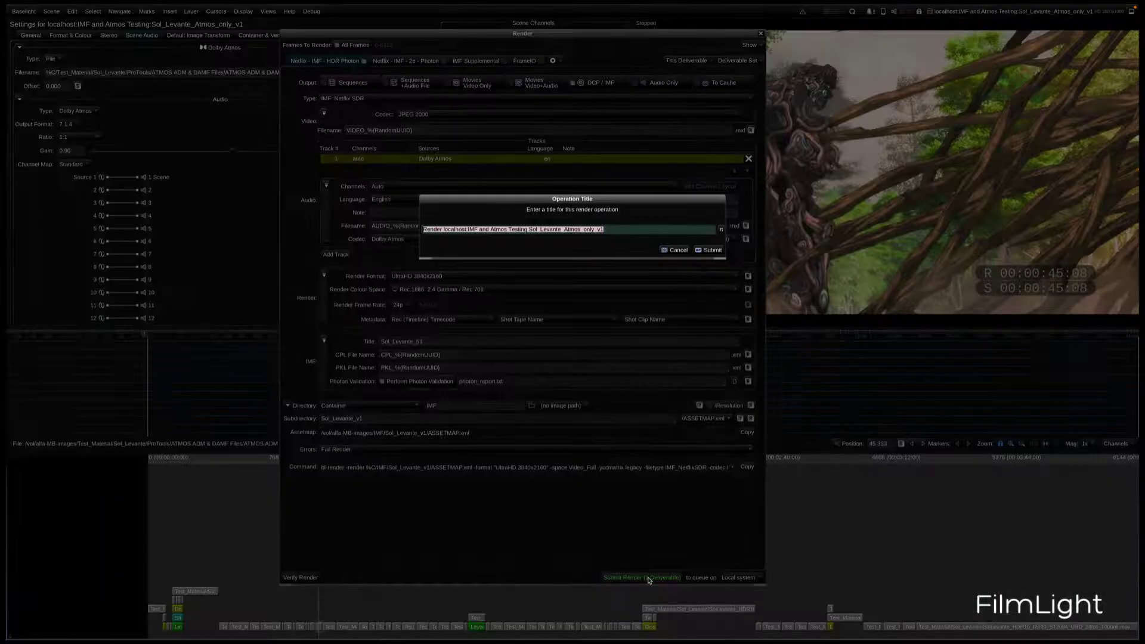
left_click(708, 249)
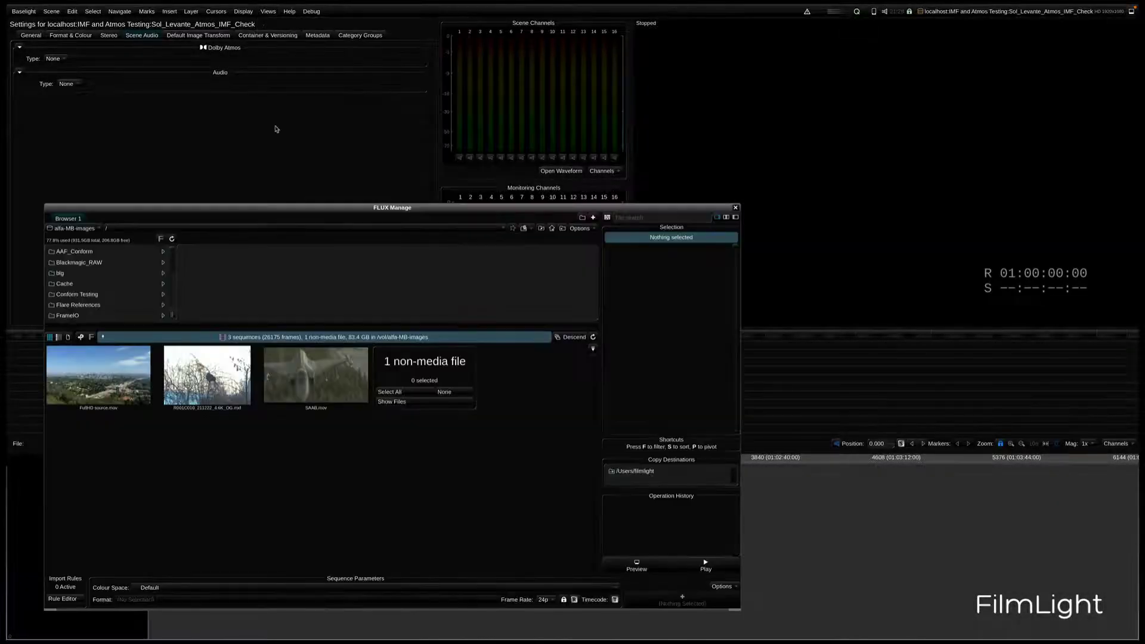
Step: Load the Sol_Levante_v1 IMF package's CPL into the timeline, accept the container change, and close FLUX Manage
scroll(69, 268, "down", 5)
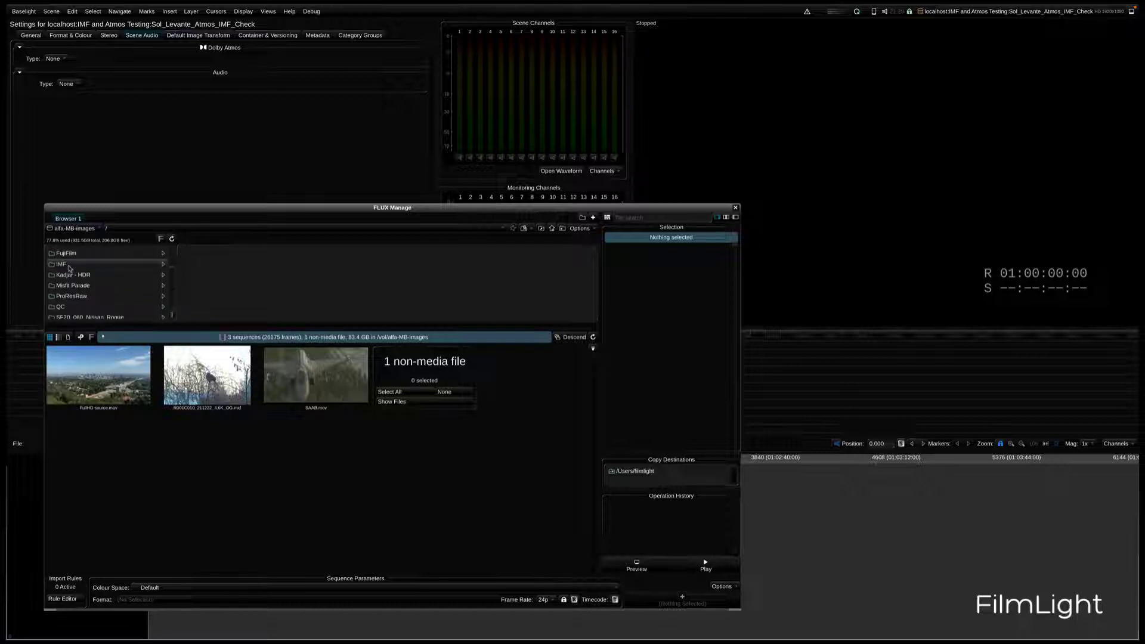
scroll(69, 269, "down", 5)
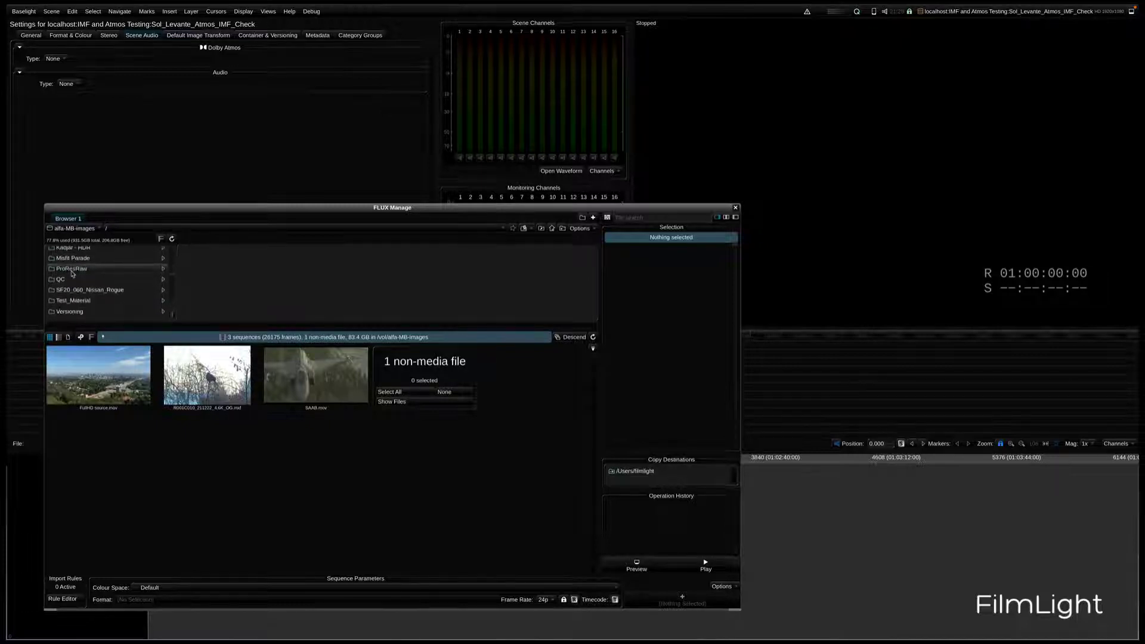
left_click(72, 274)
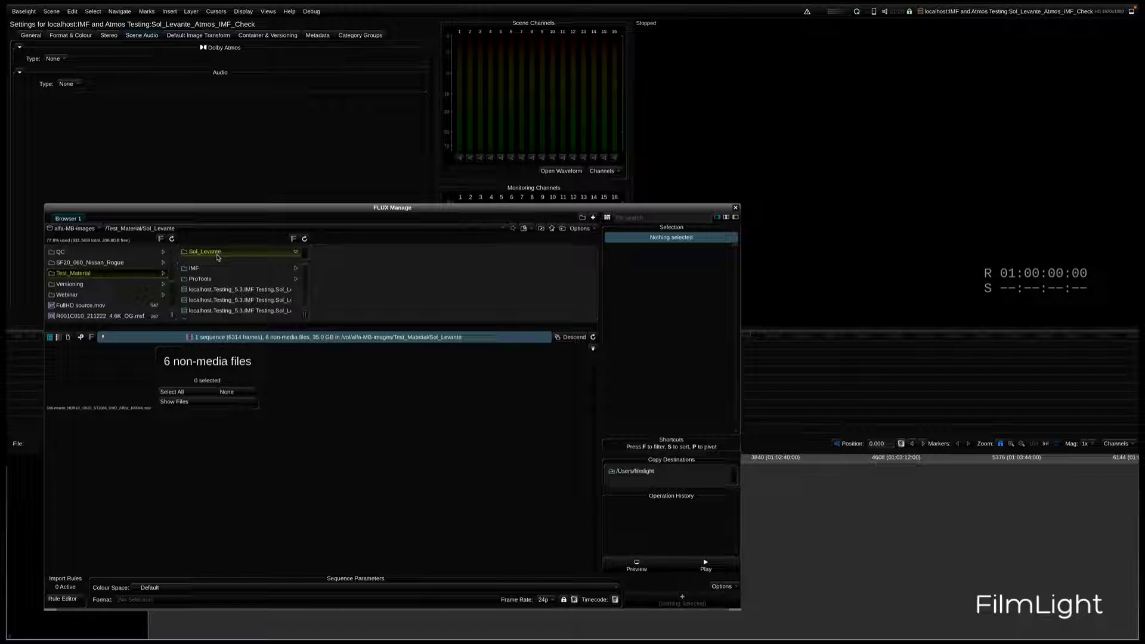
left_click(212, 268)
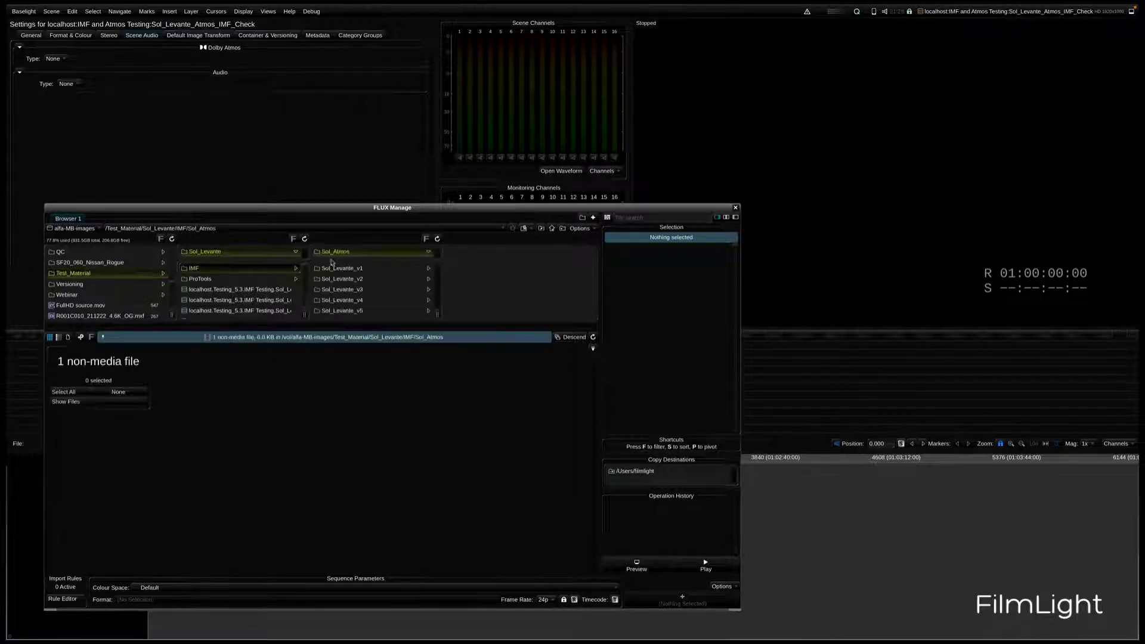
left_click(336, 269)
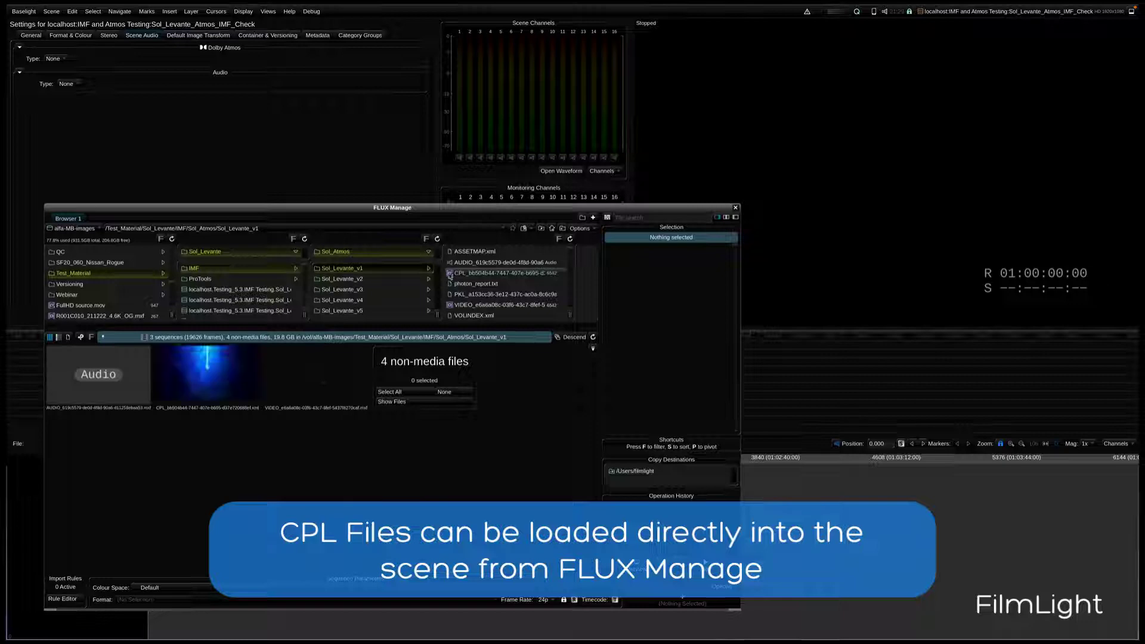
double_click(450, 274)
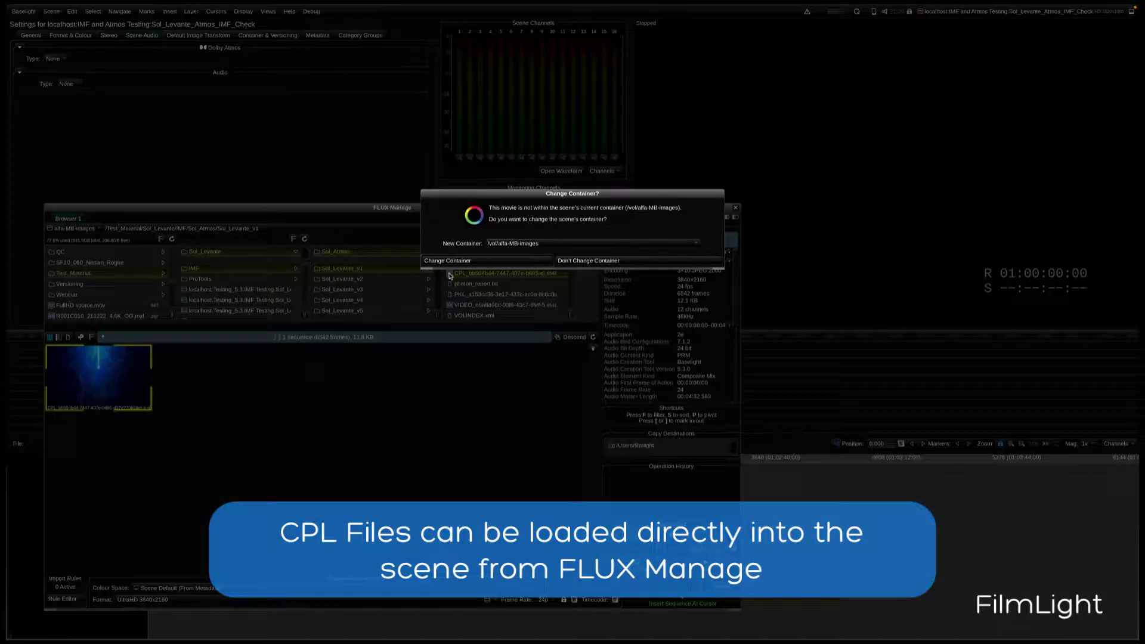
left_click(510, 263)
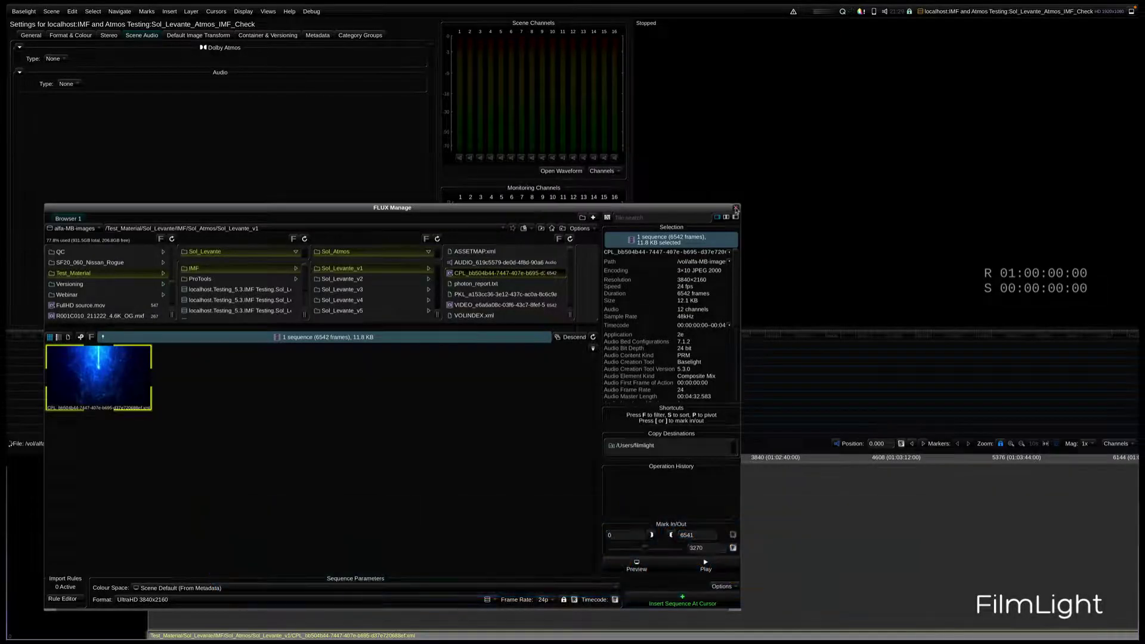
left_click(736, 208)
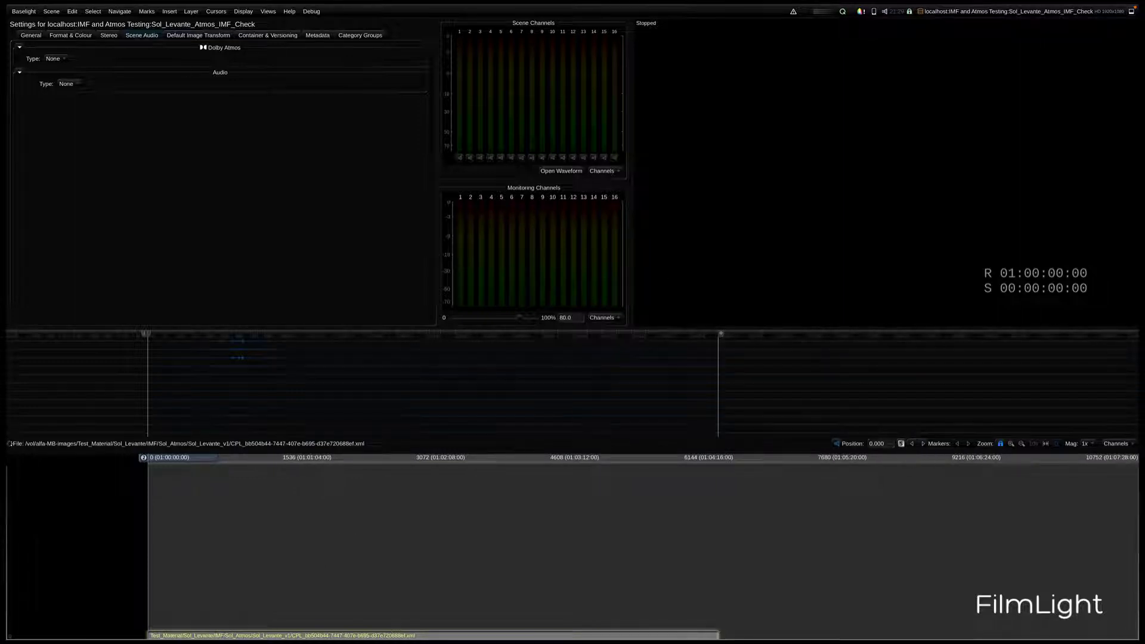
Step: Set scene audio to File or Movie using the Sol_Levante_v1 CPL, then open Scene Settings
left_click(68, 84)
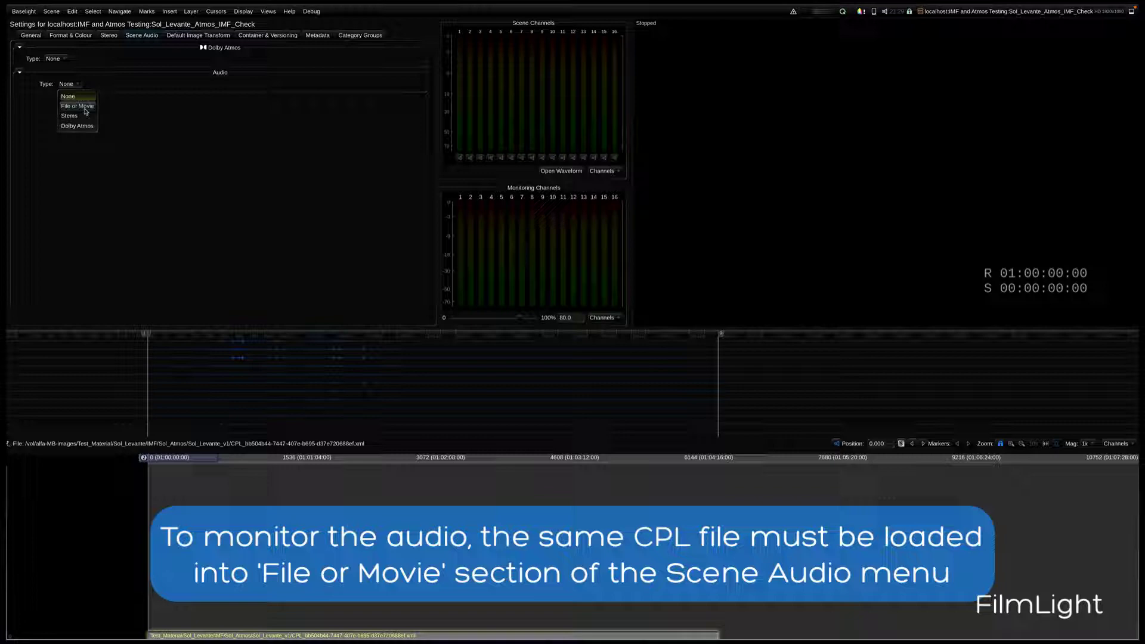
left_click(86, 108)
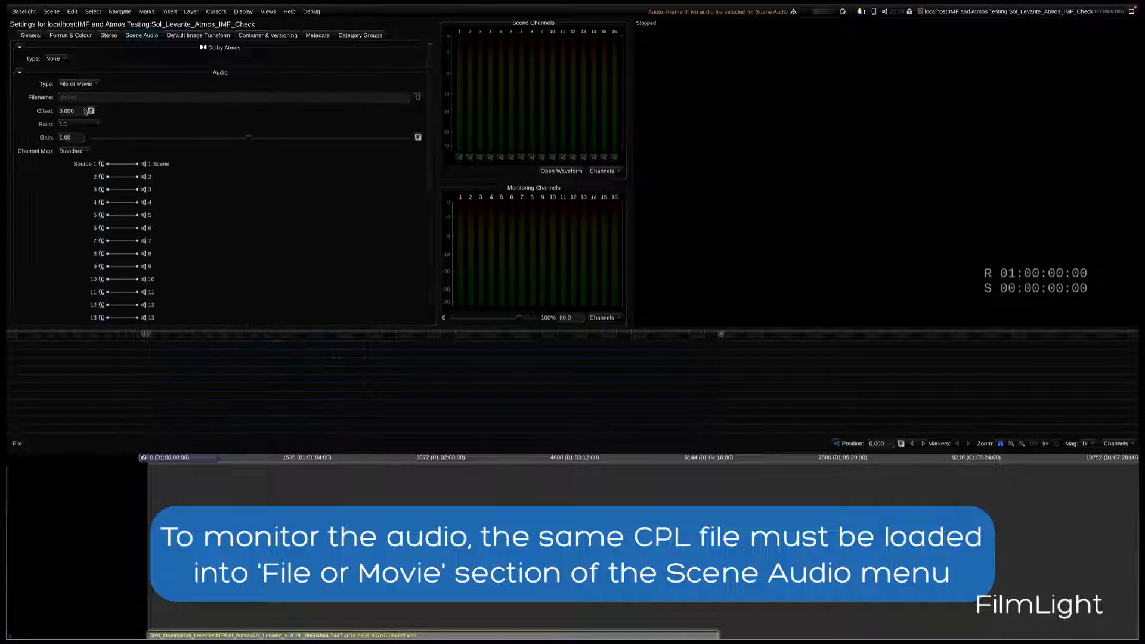
left_click(419, 98)
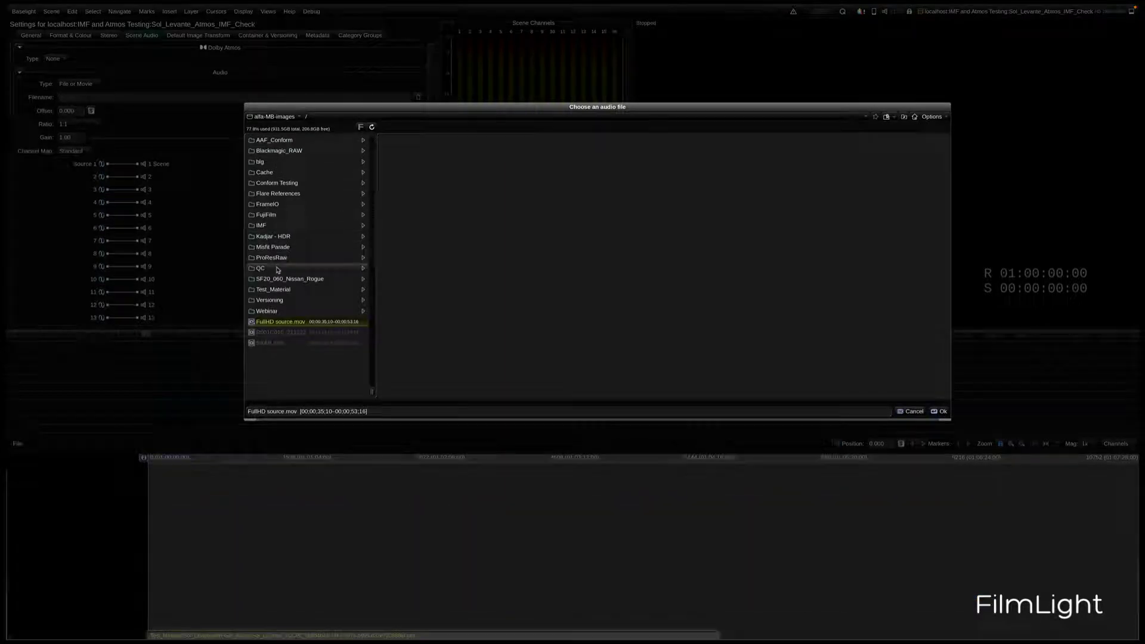
left_click(273, 289)
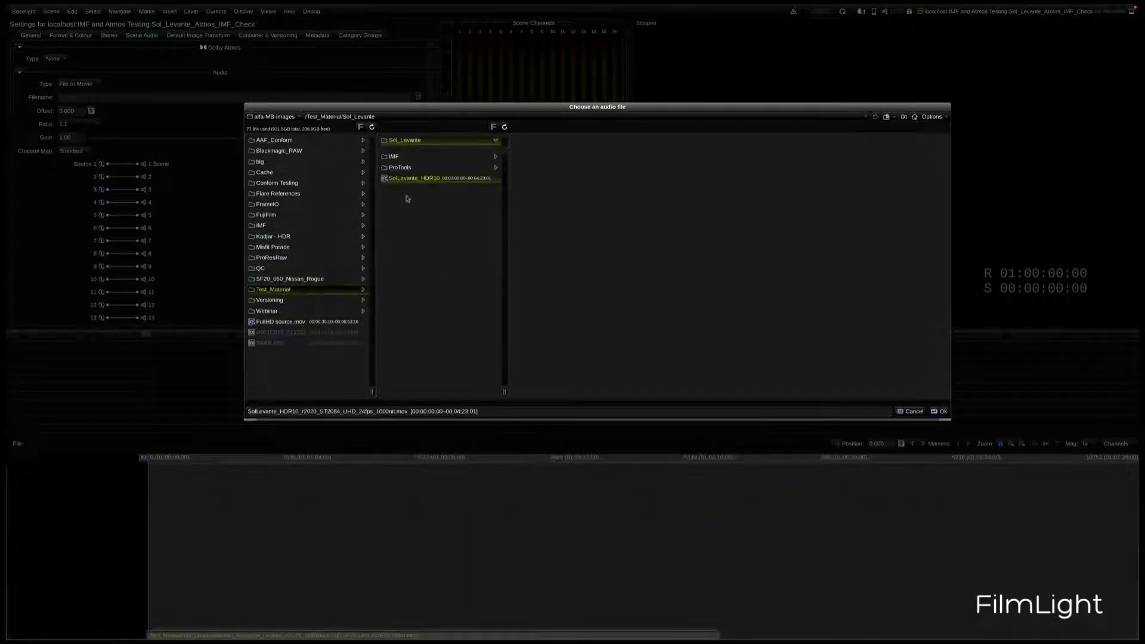
left_click(399, 158)
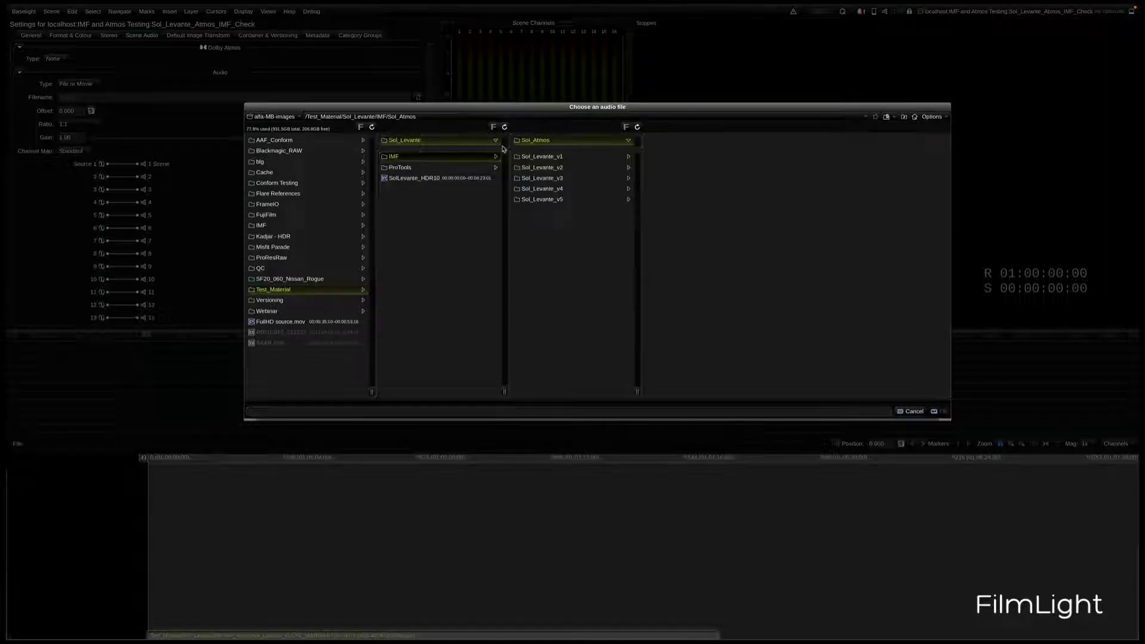
left_click(591, 156)
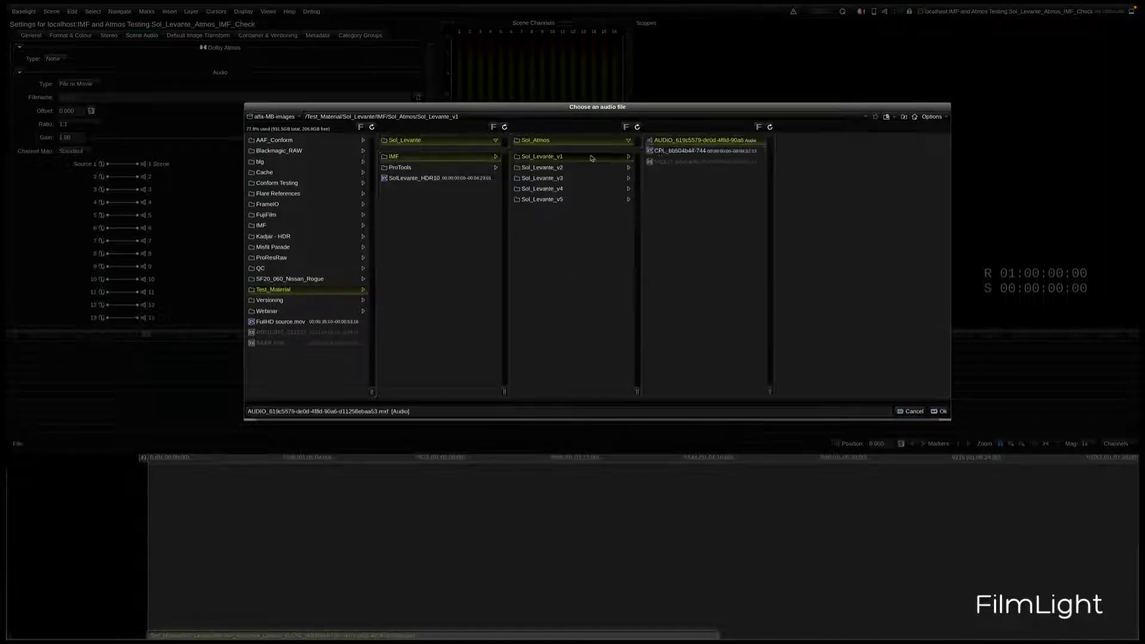
double_click(653, 152)
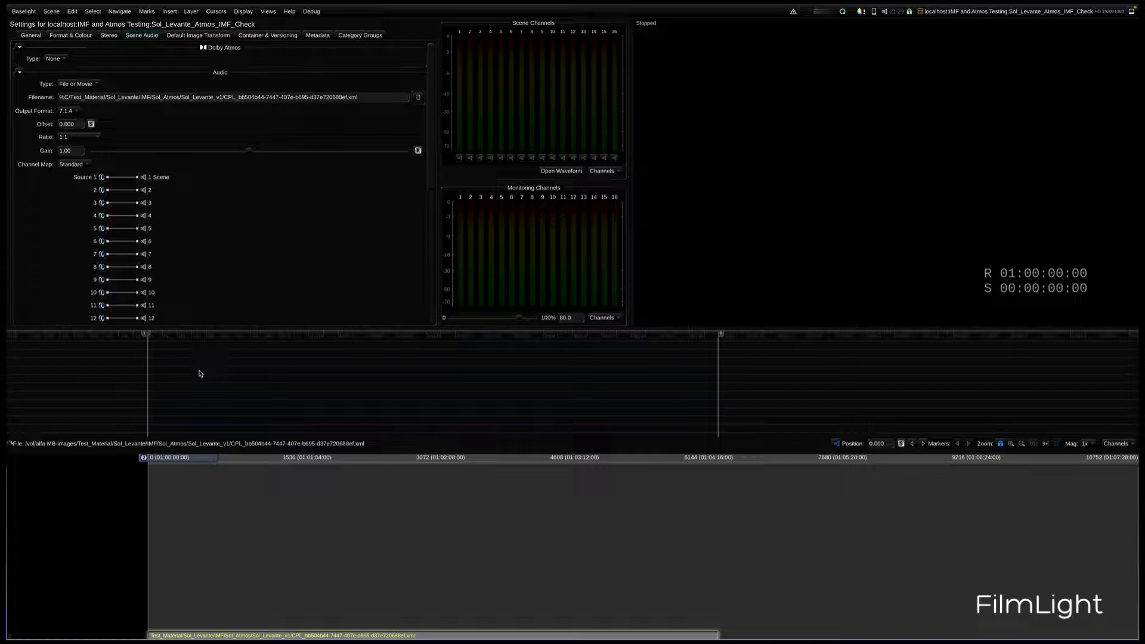
left_click_drag(186, 331, 189, 319)
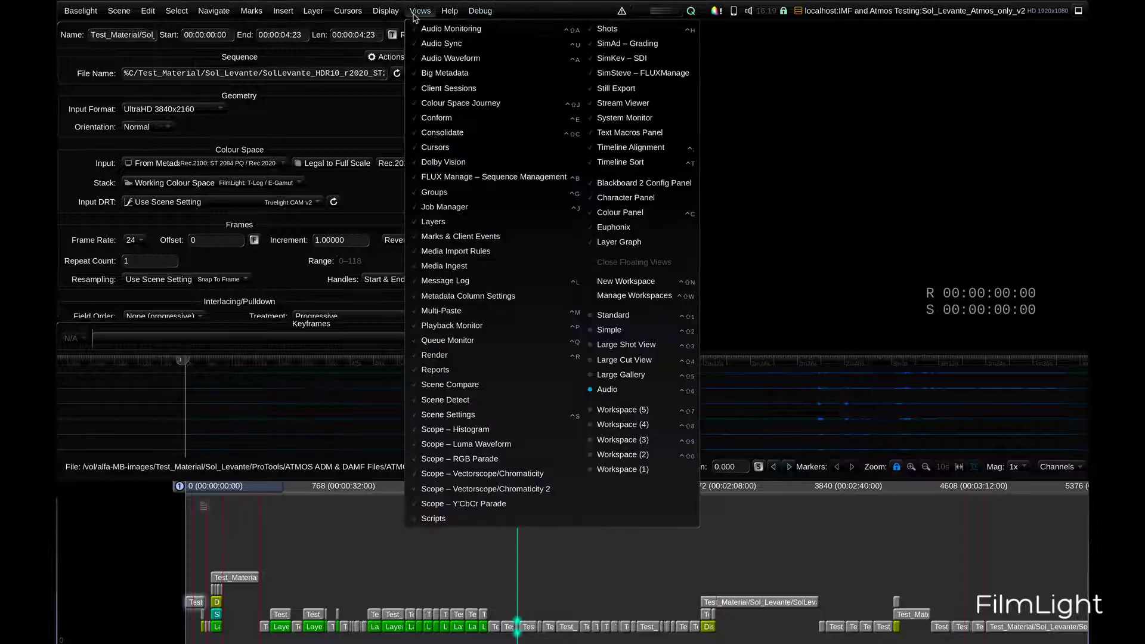
left_click(455, 419)
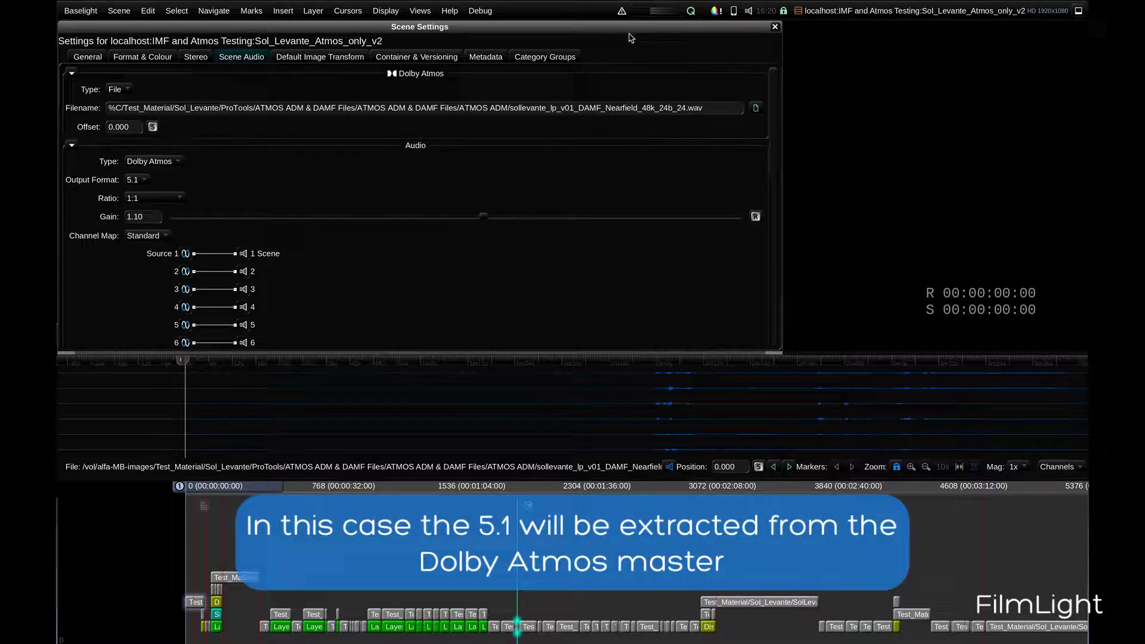
Step: In the Netflix IMF HDR render, add track 2 as a 6-channel (5.1) audio track
left_click(774, 27)
left_click(419, 11)
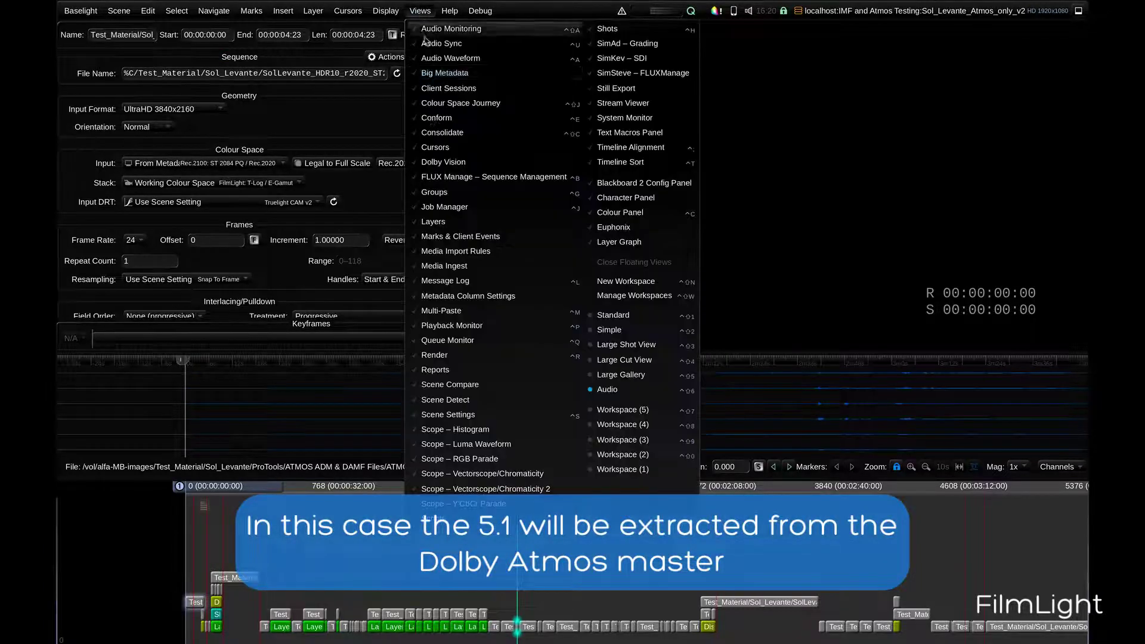
left_click(437, 356)
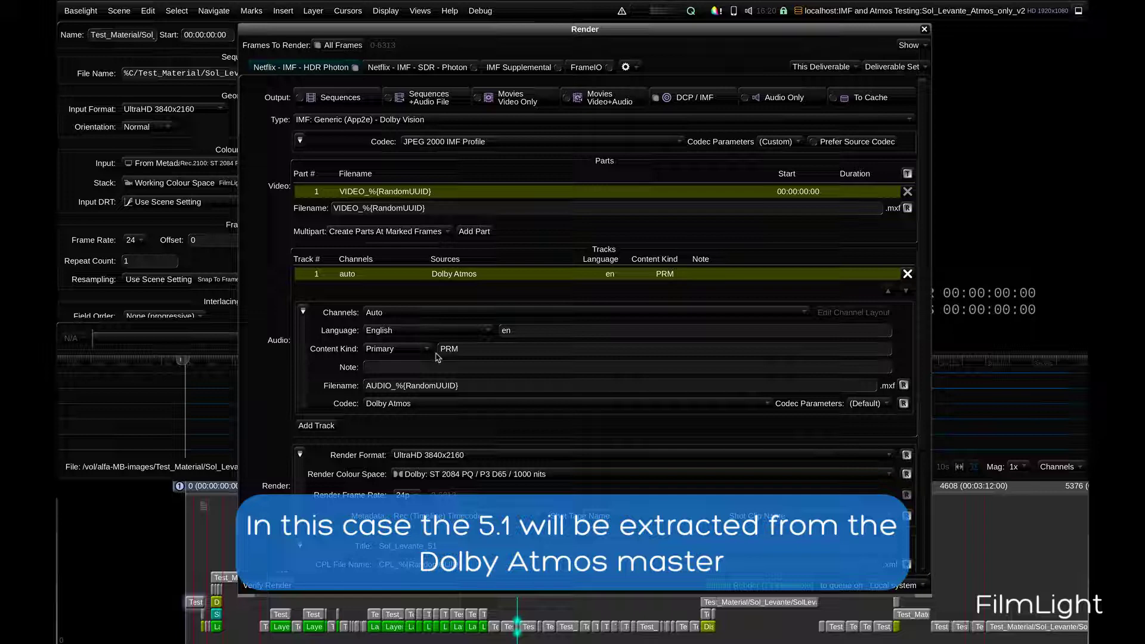
left_click(308, 426)
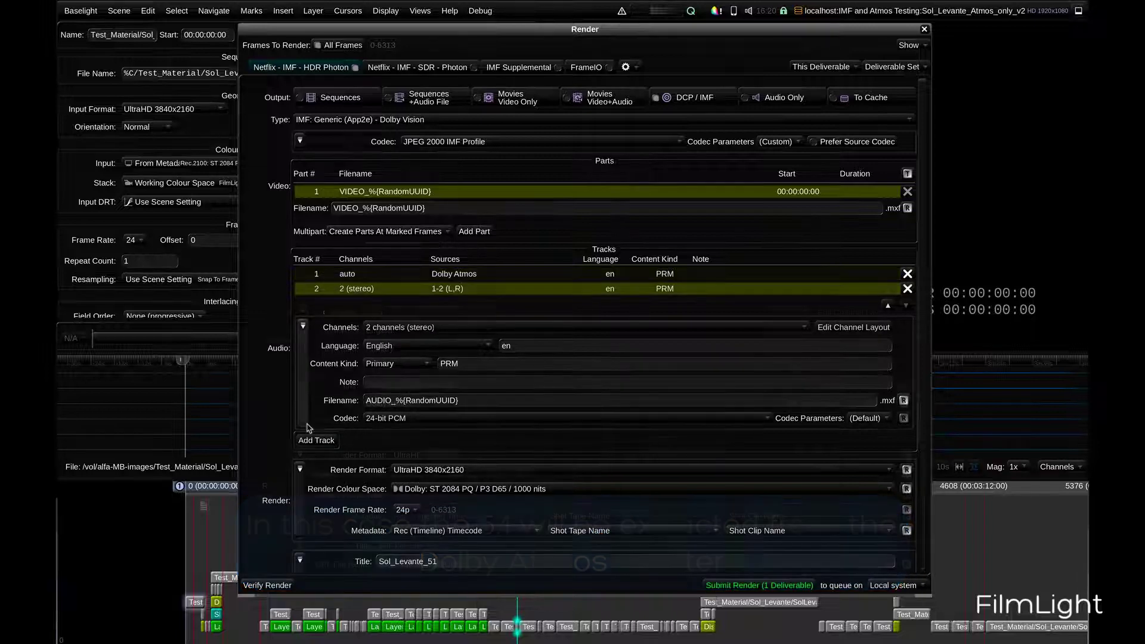
left_click(407, 327)
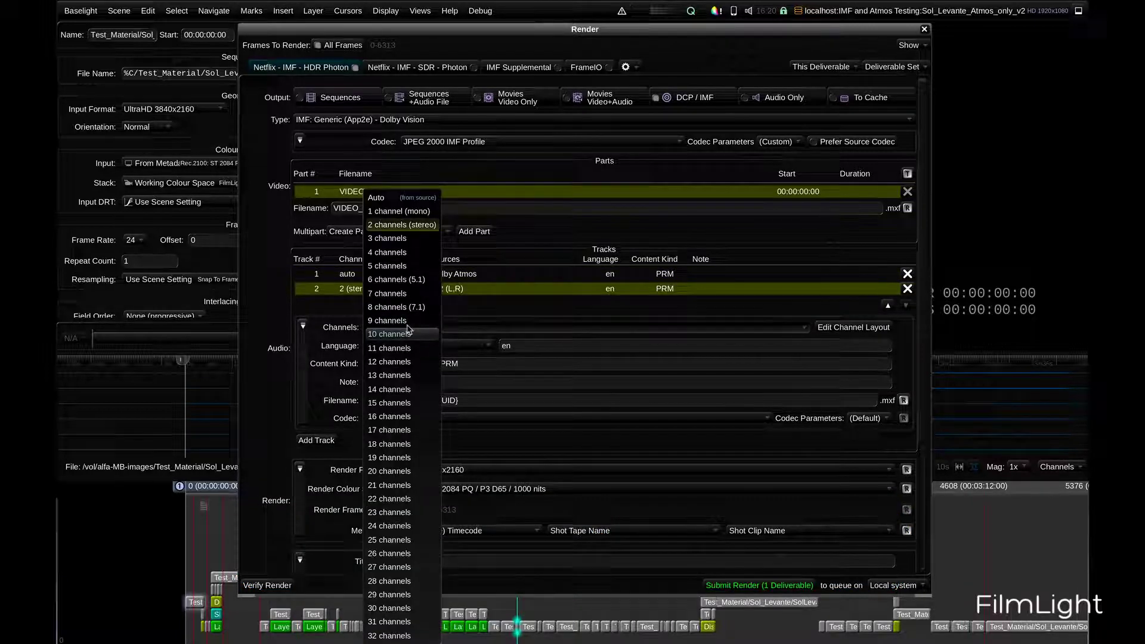
left_click(412, 280)
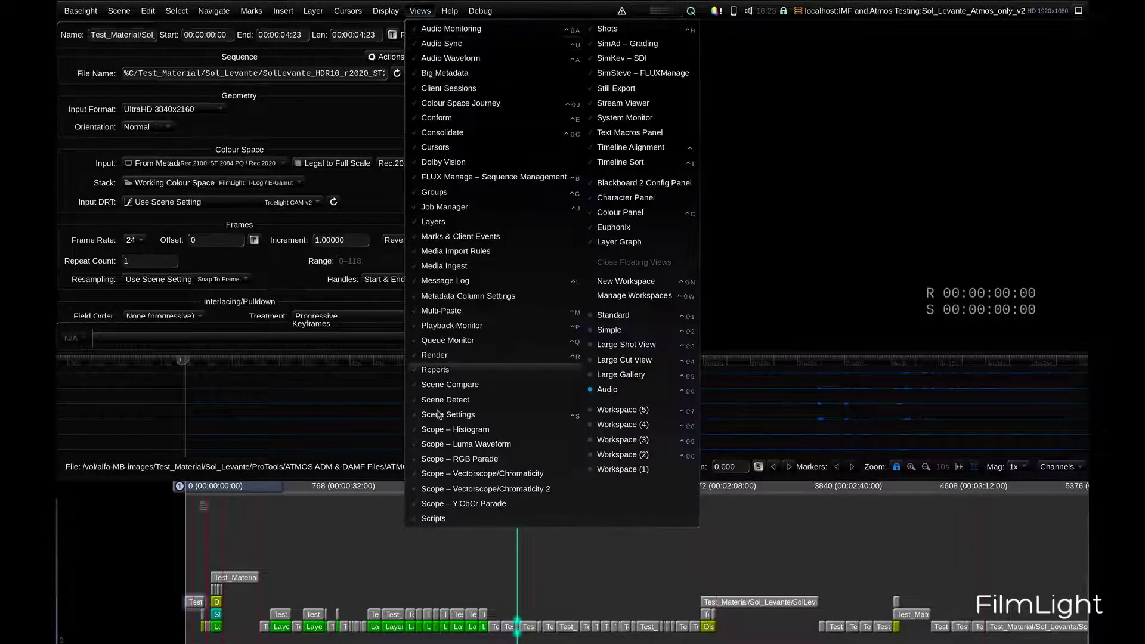
Step: Change Scene Audio from Dolby Atmos to Stems, review the eight WAV stems, and close Scene Settings
left_click(437, 415)
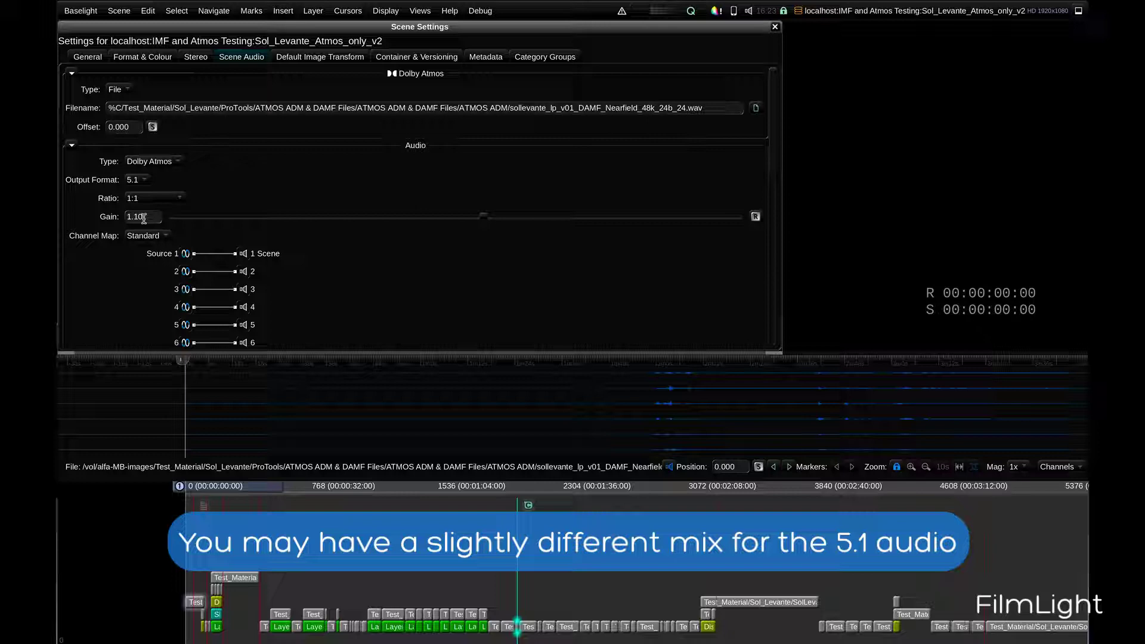
left_click(149, 161)
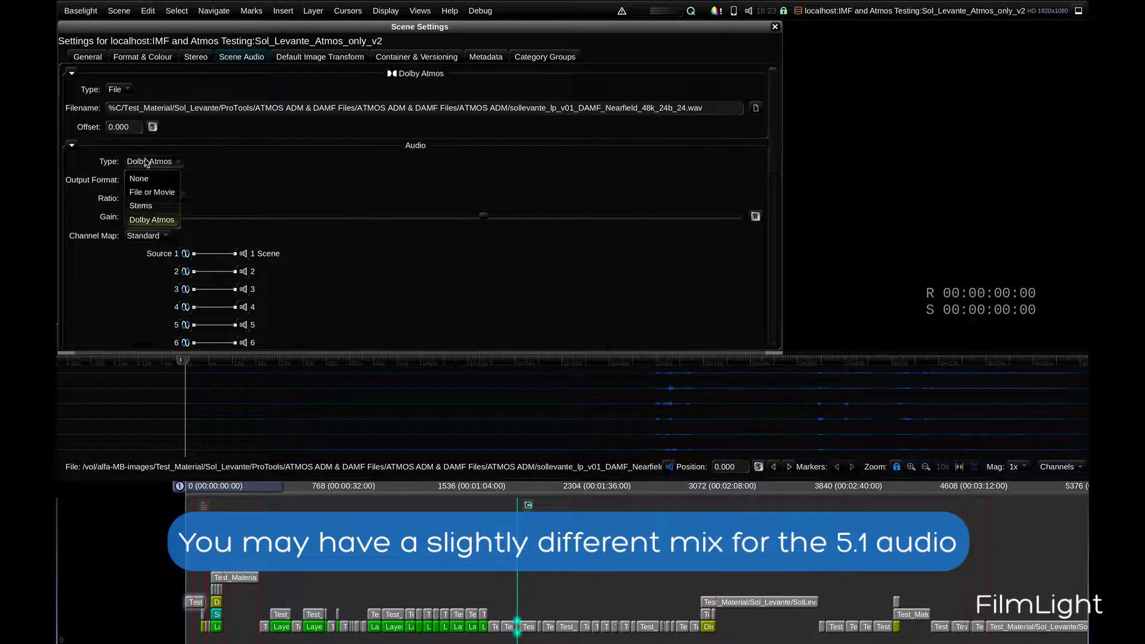
left_click(153, 206)
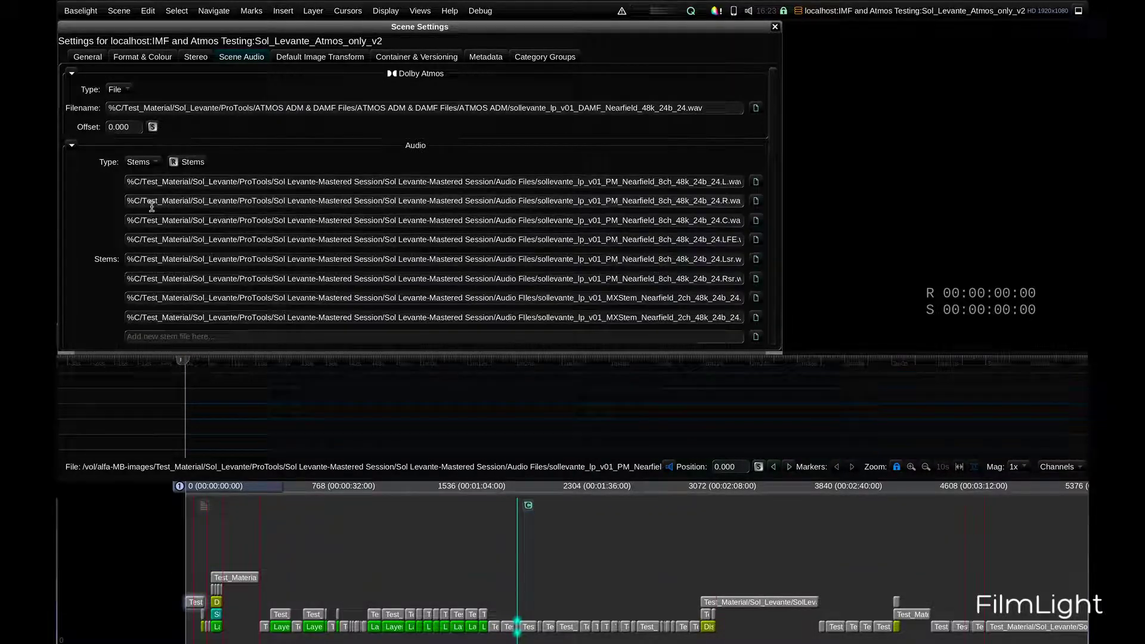
scroll(762, 119, "down", 5)
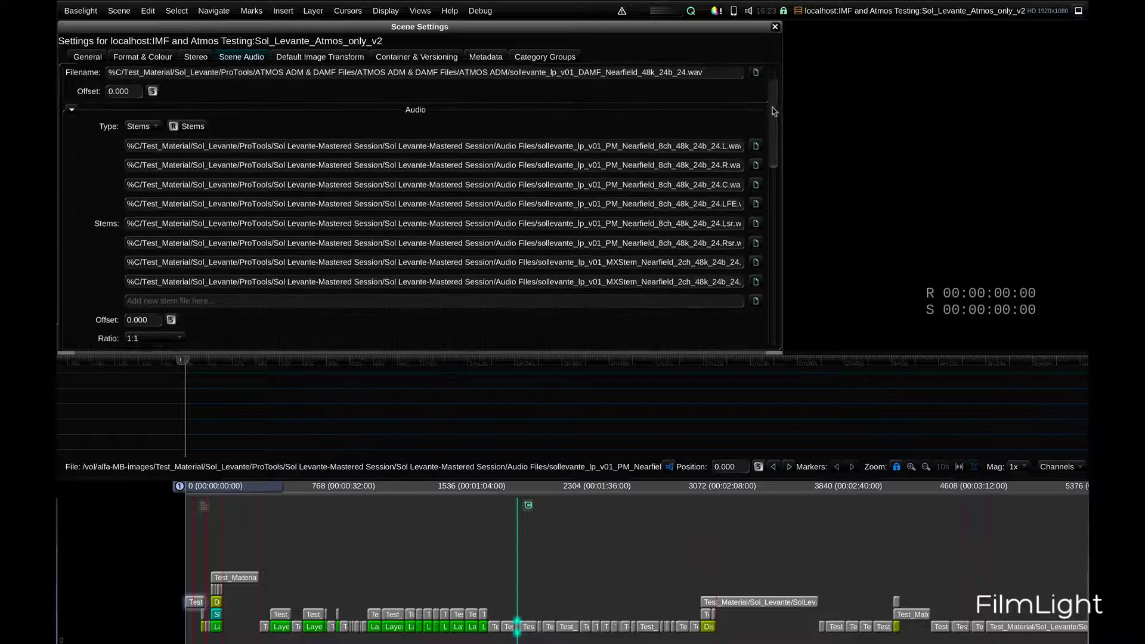
scroll(763, 119, "up", 5)
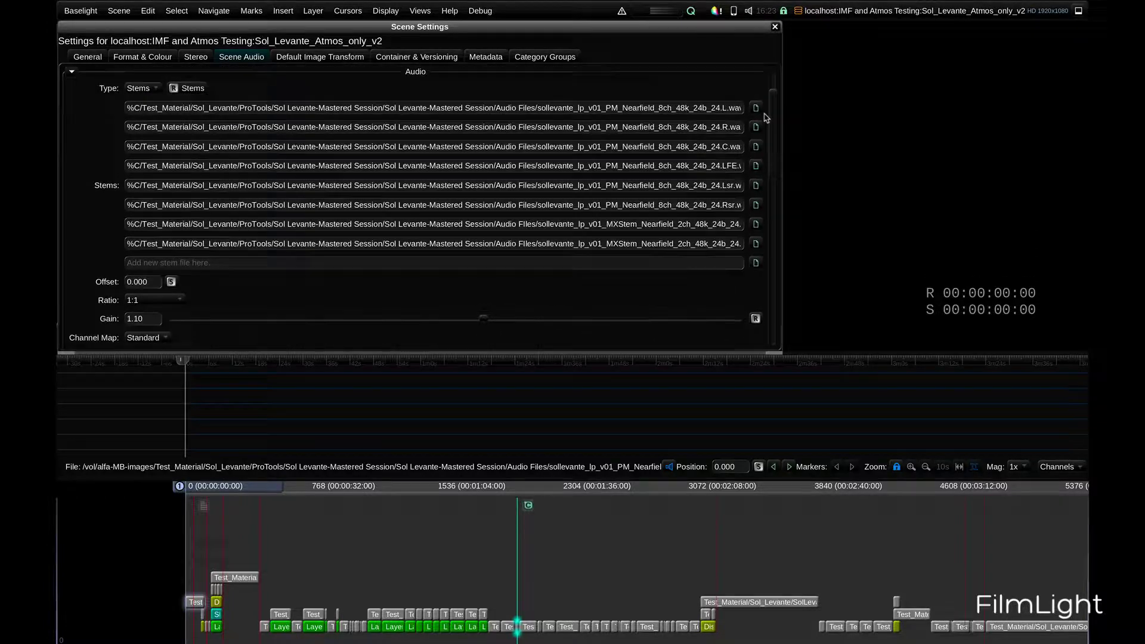
left_click(775, 29)
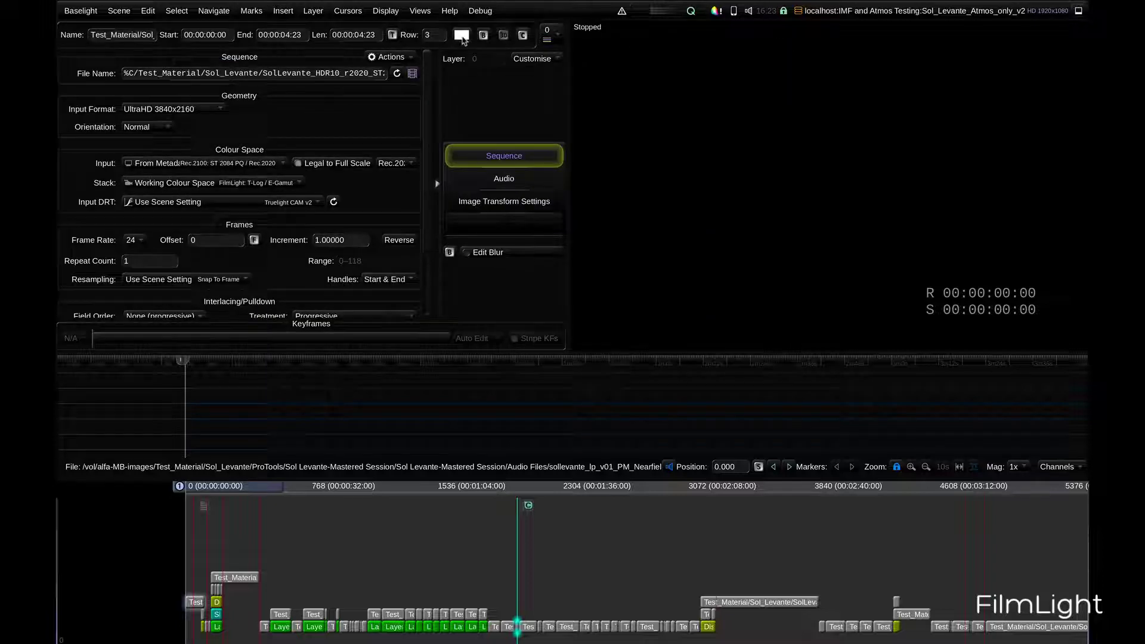
Step: In the master's Render setup, add a second audio track set to 6 channels (5.1)
left_click(419, 11)
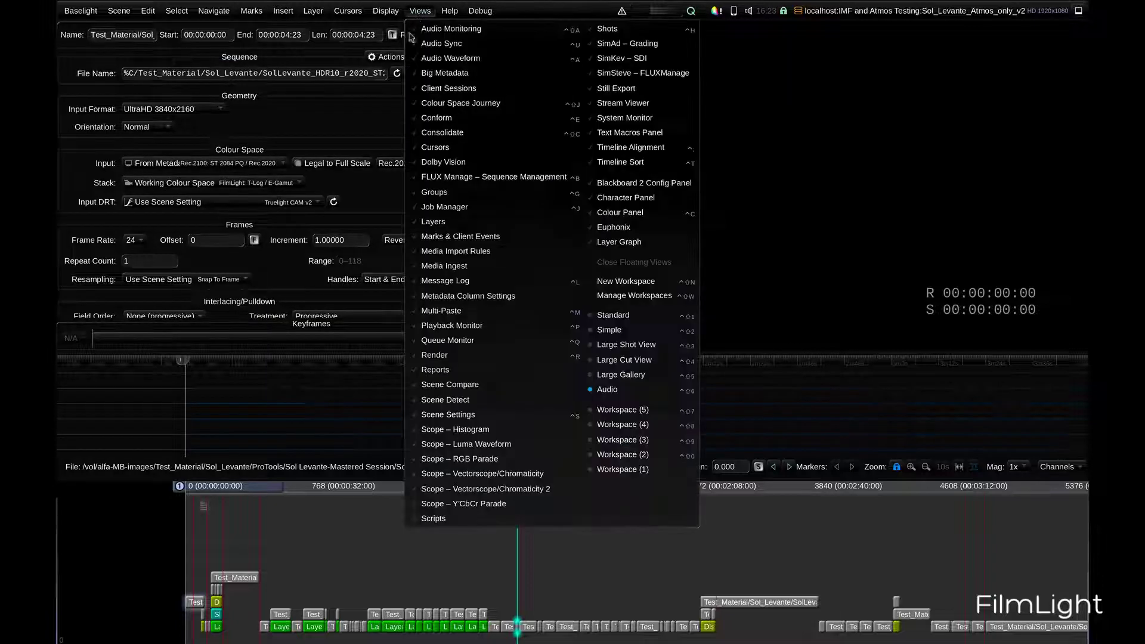
left_click(434, 355)
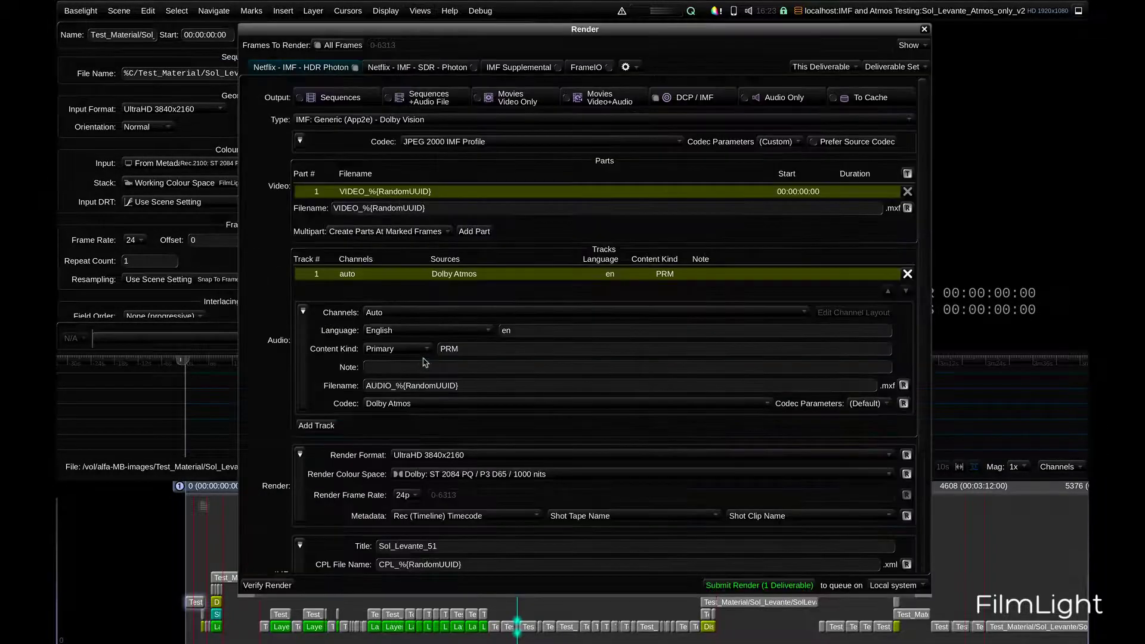
left_click(310, 427)
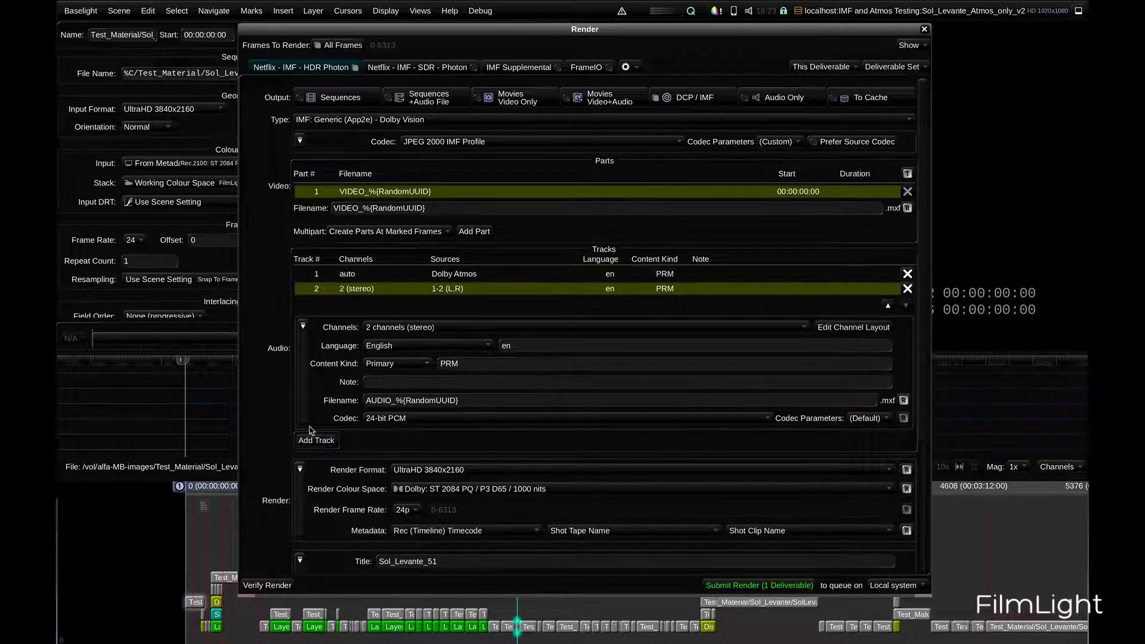
left_click(442, 329)
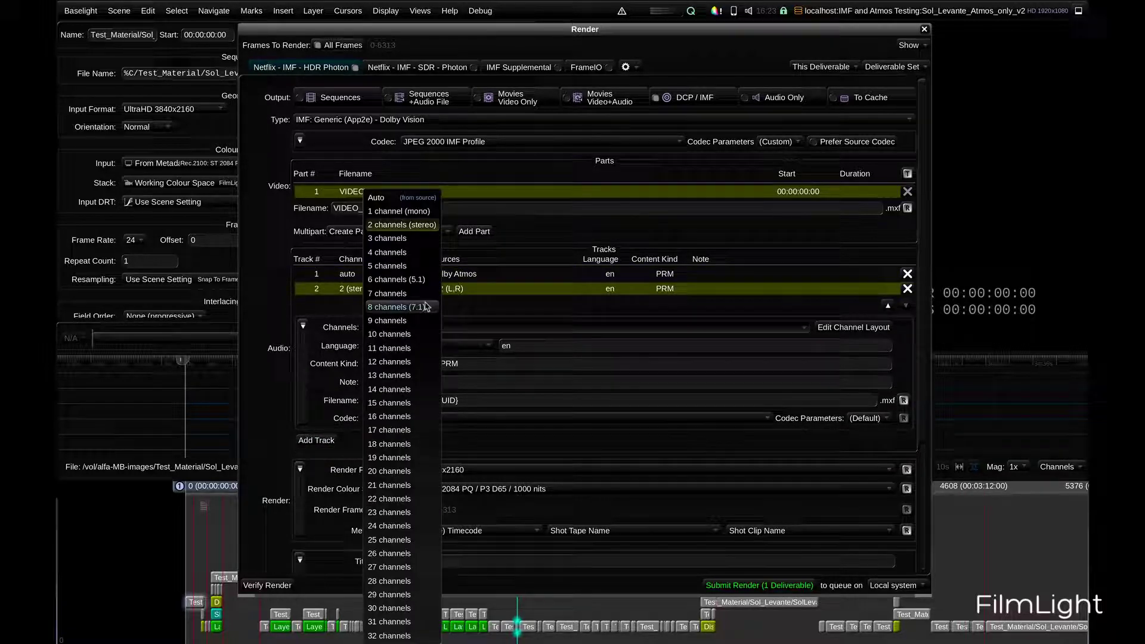
left_click(416, 280)
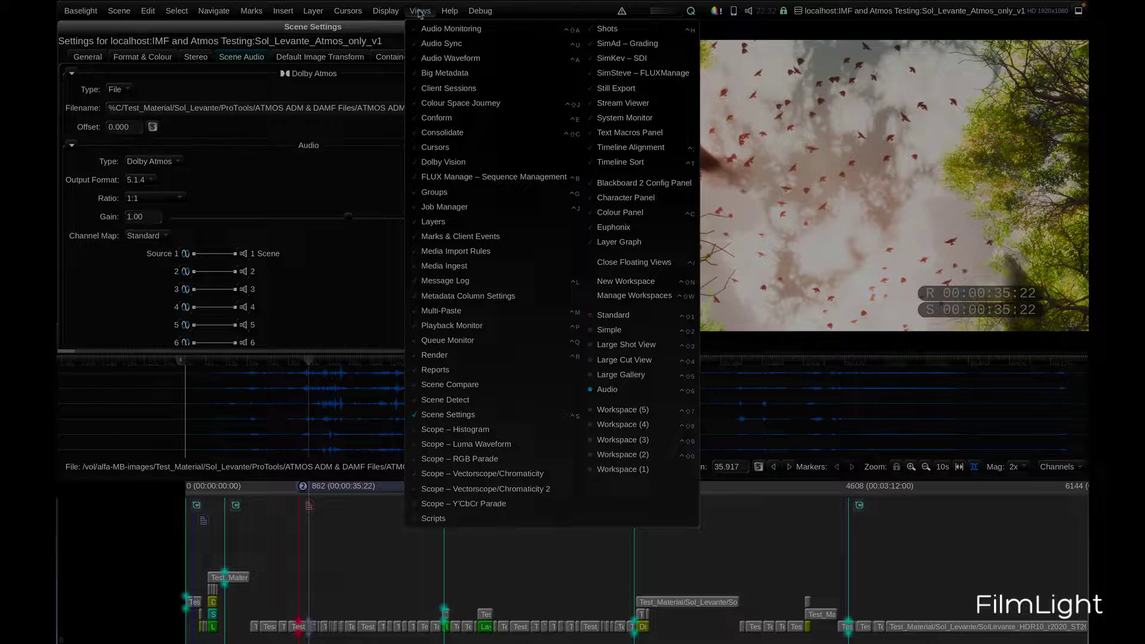
Step: Open the Render setup and switch to the Sol_Levante_Atmos_only_v2 scene from the scene list
left_click(433, 355)
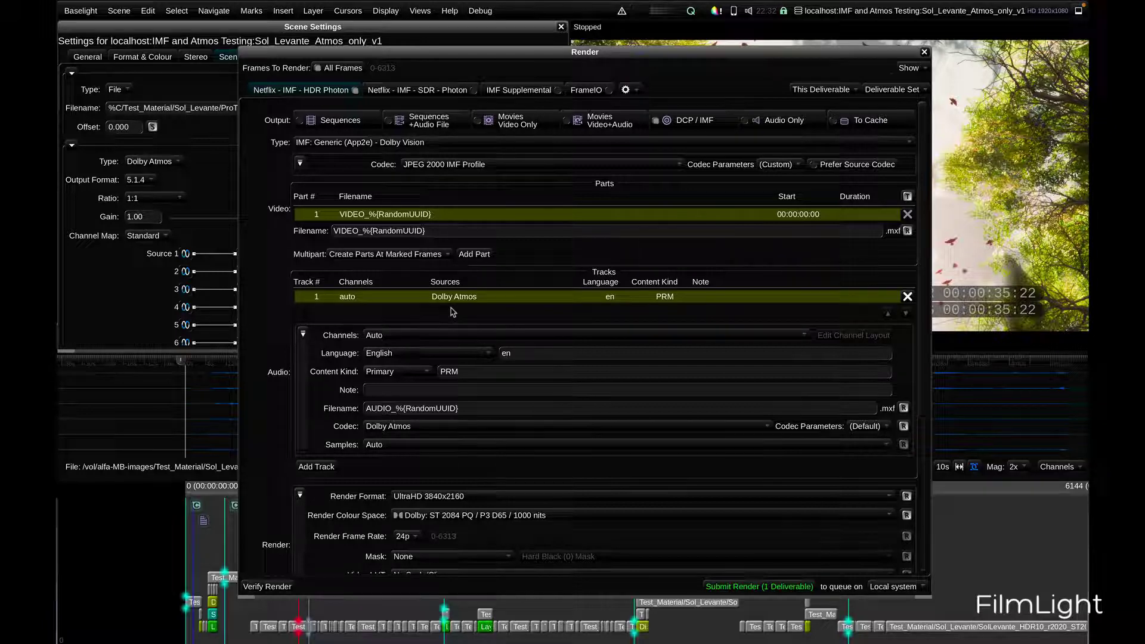
left_click(903, 11)
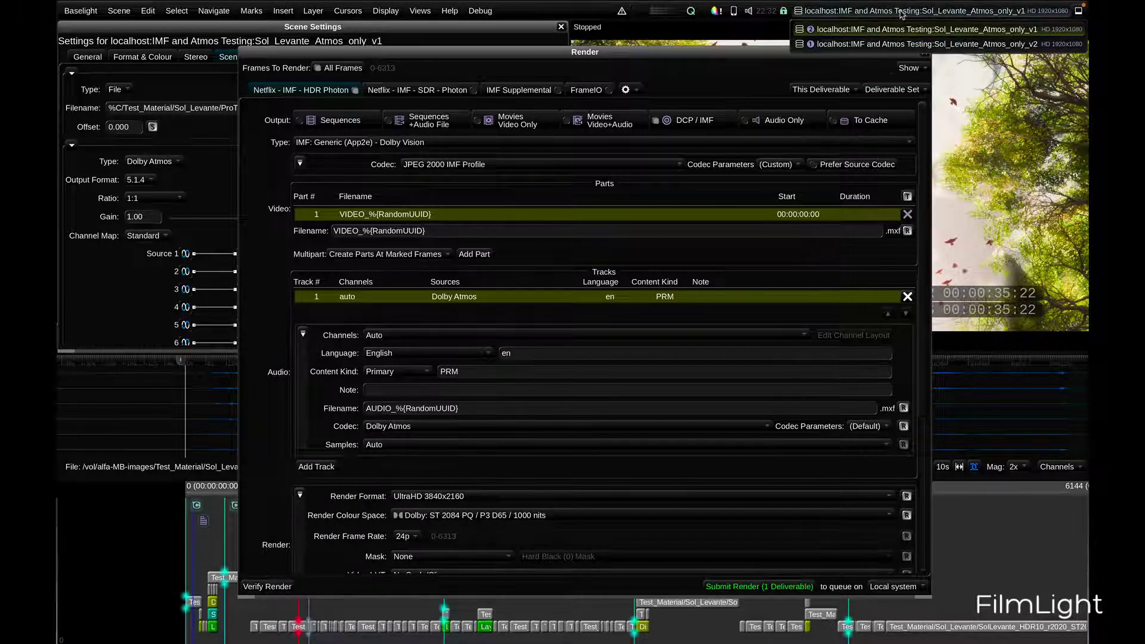
left_click(902, 45)
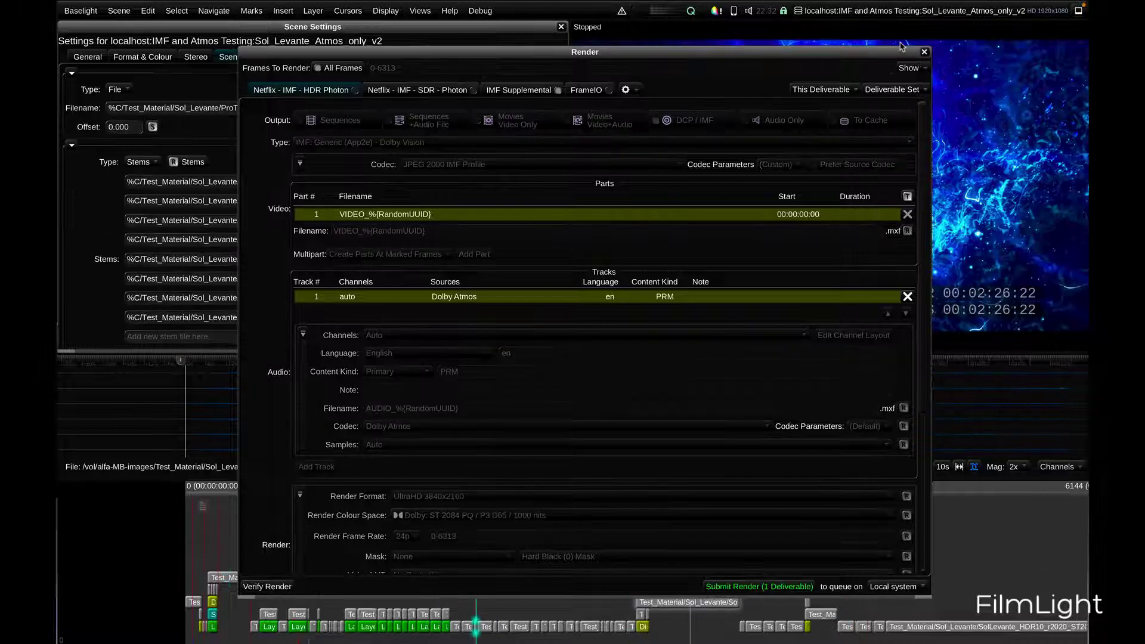
Step: On the IMF Supplemental deliverable, set the master Atmos track's mode to Remove
left_click(519, 90)
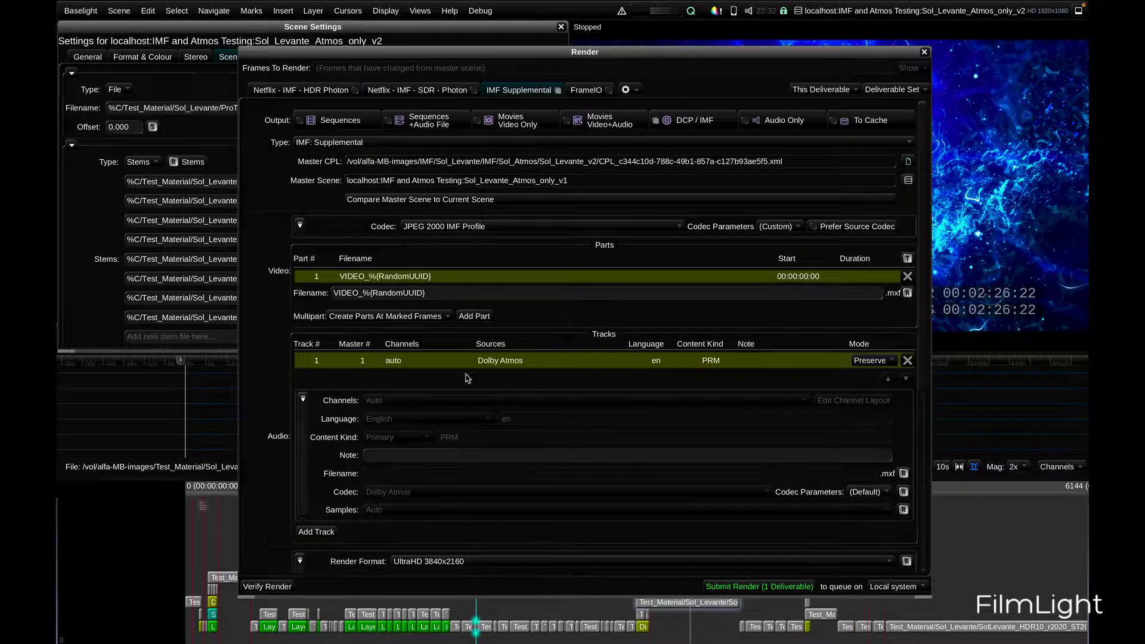
left_click(891, 360)
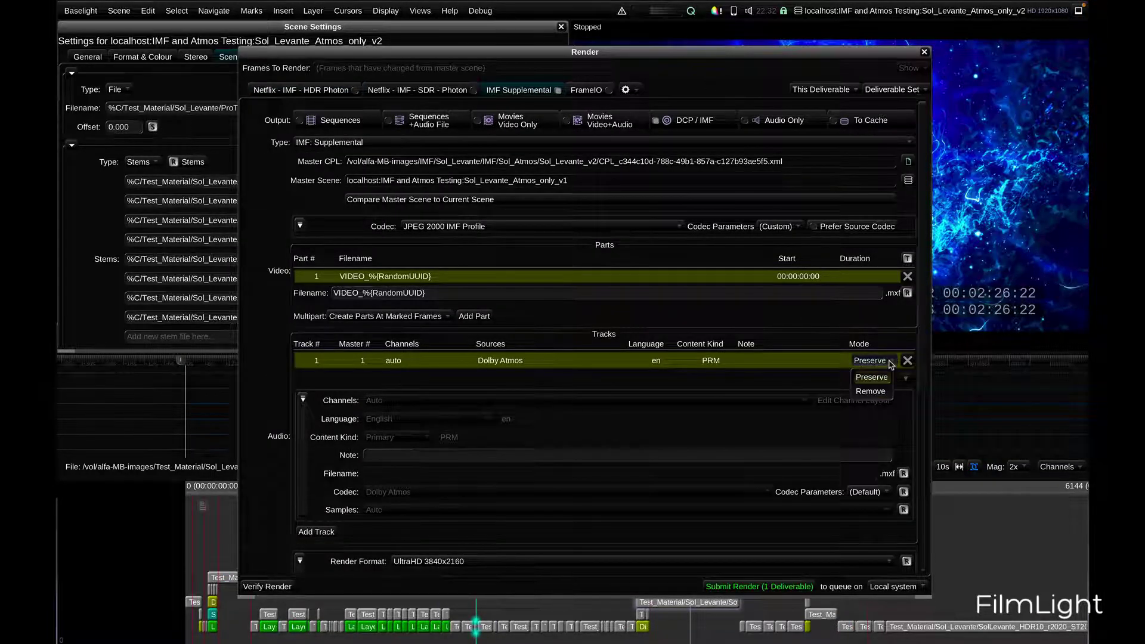
left_click(875, 392)
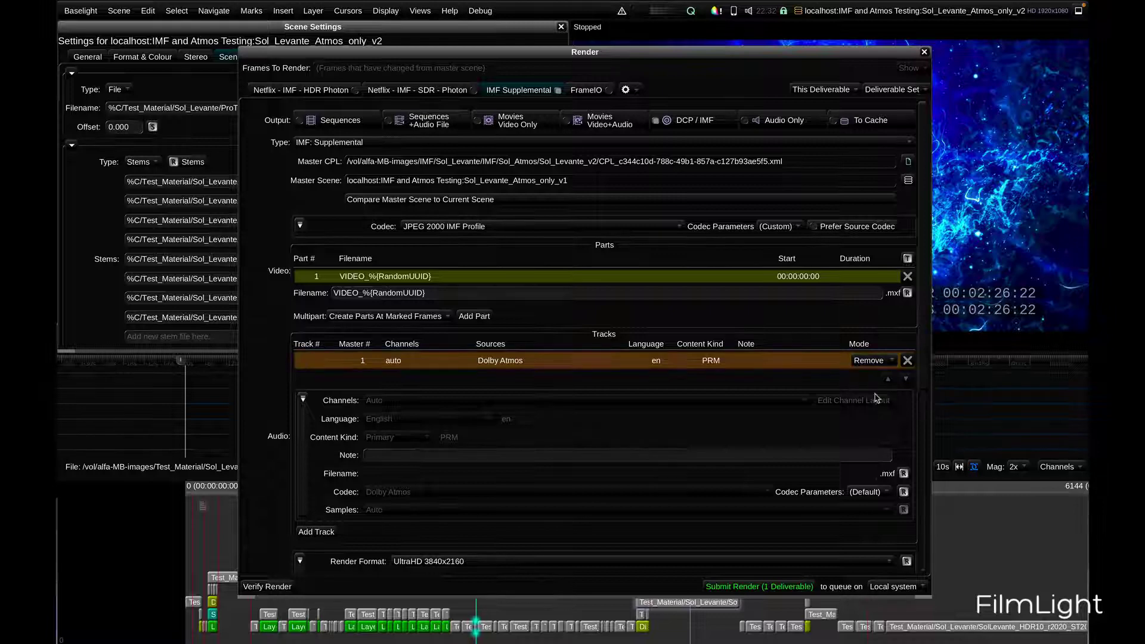
Step: Add a 6-channel 5.1 track and a stereo track, then compare the master scene to the current scene
left_click(318, 532)
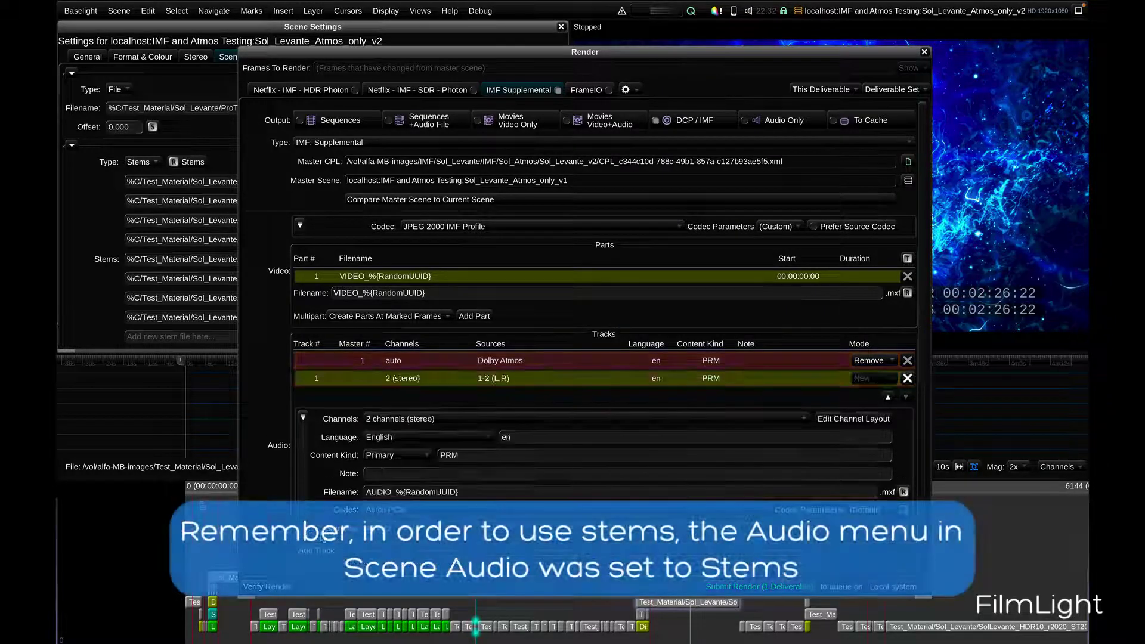
left_click(451, 421)
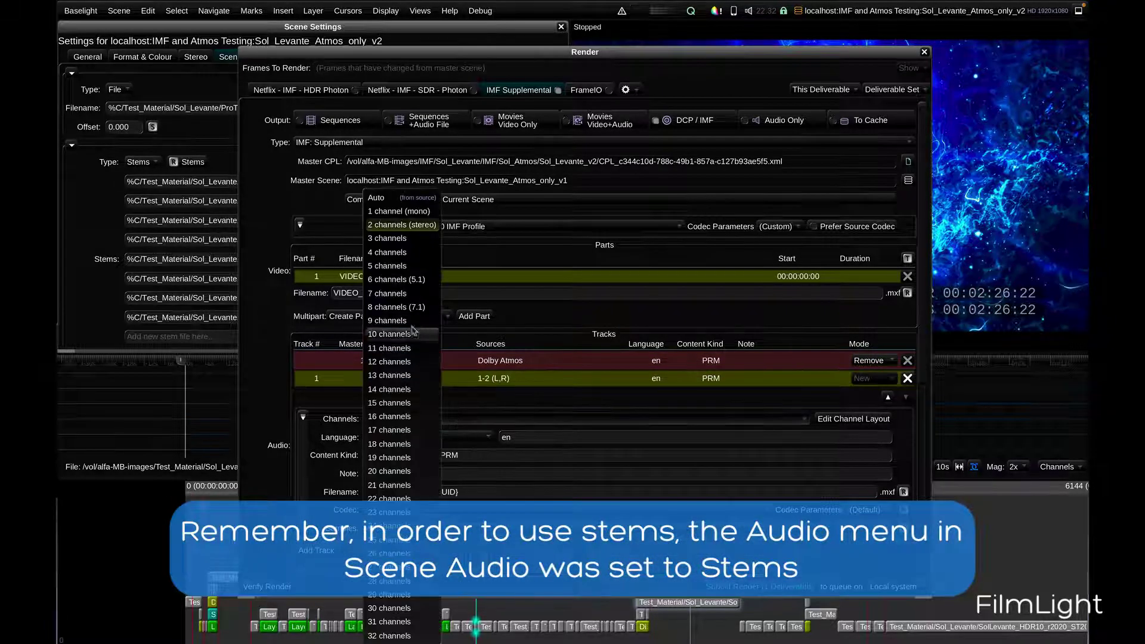
left_click(396, 279)
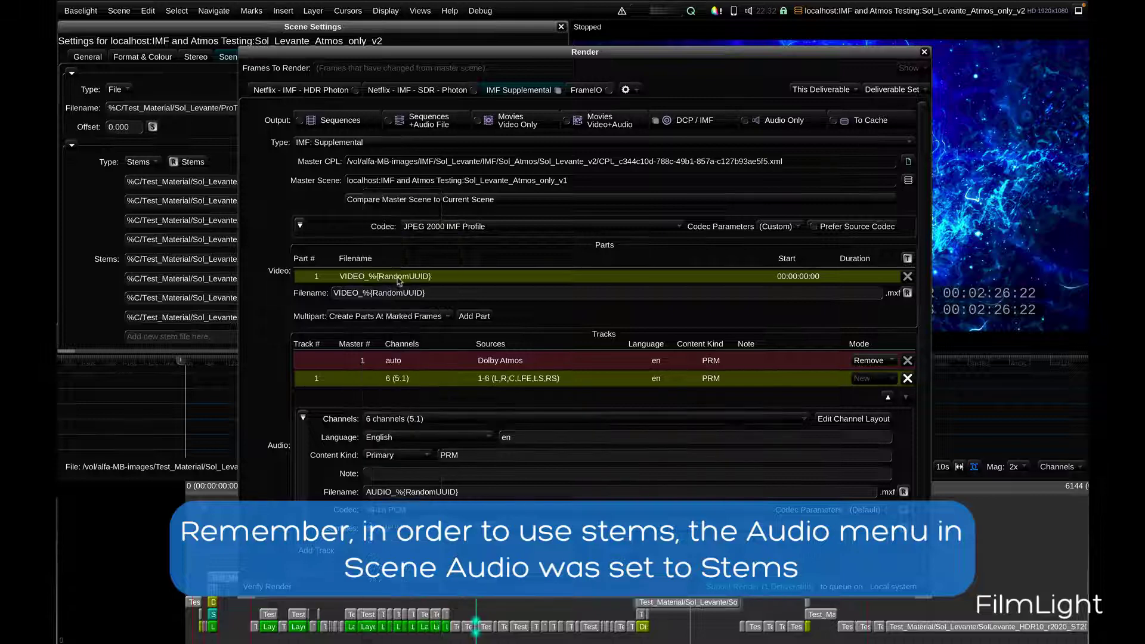
left_click(317, 550)
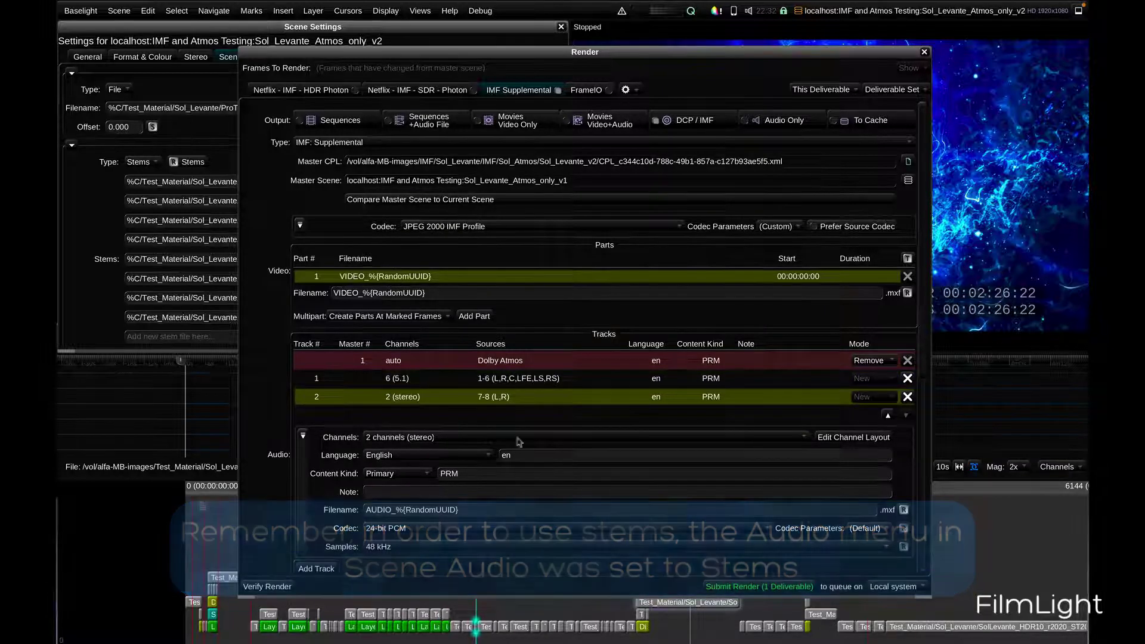
left_click(525, 206)
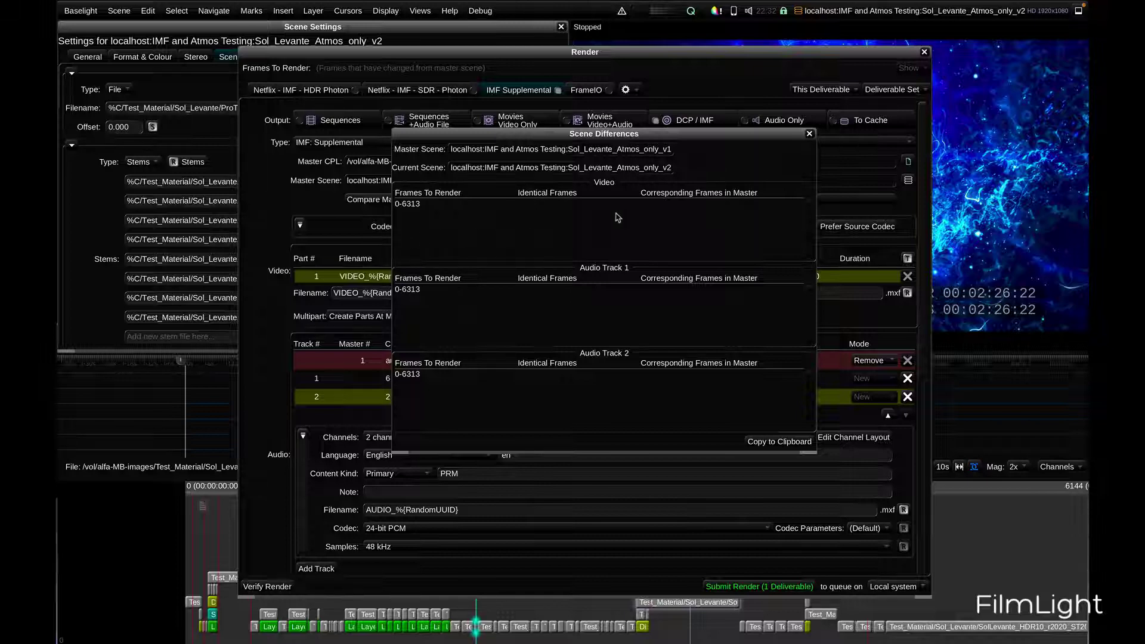
Step: Set the master Atmos track's Mode to Preserve, then re-run and close the master-to-current scene comparison
left_click(809, 134)
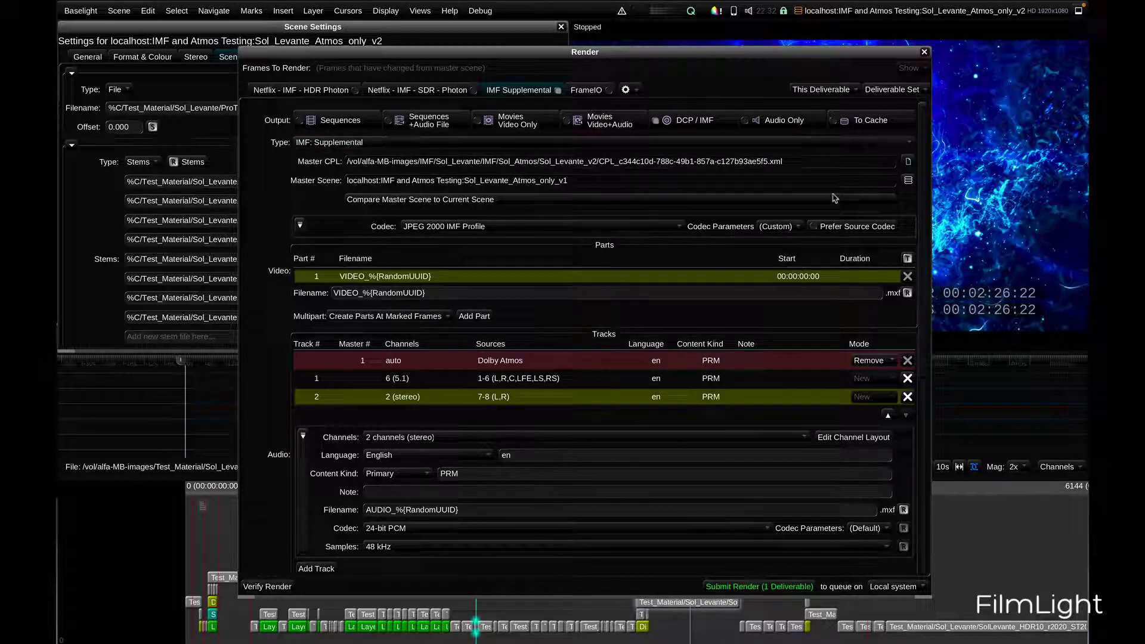
left_click(866, 376)
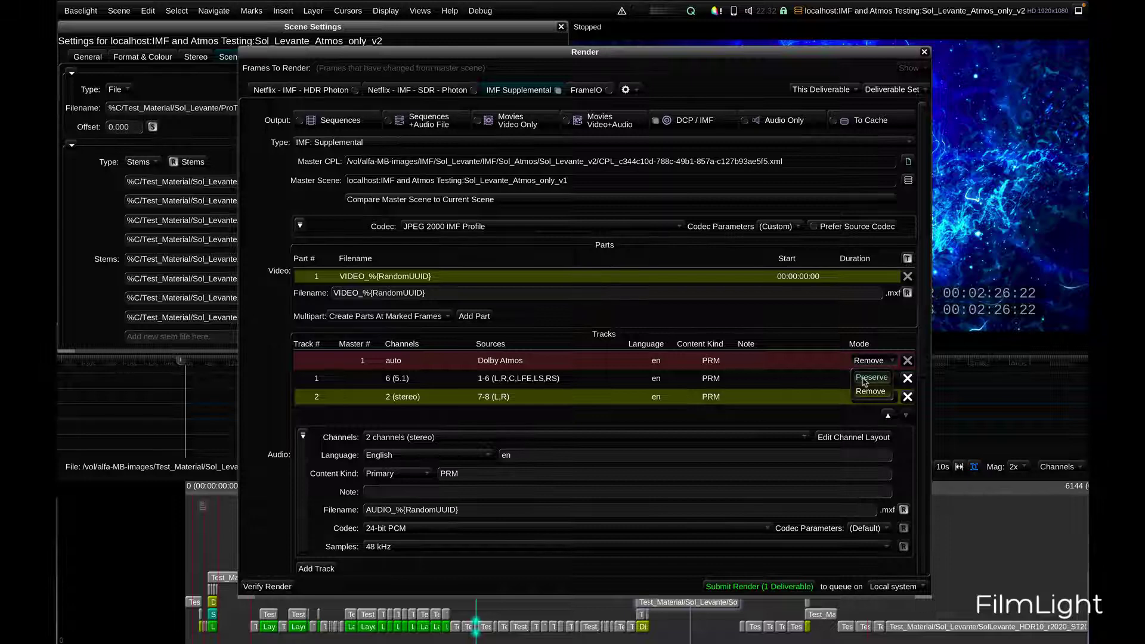
left_click(870, 377)
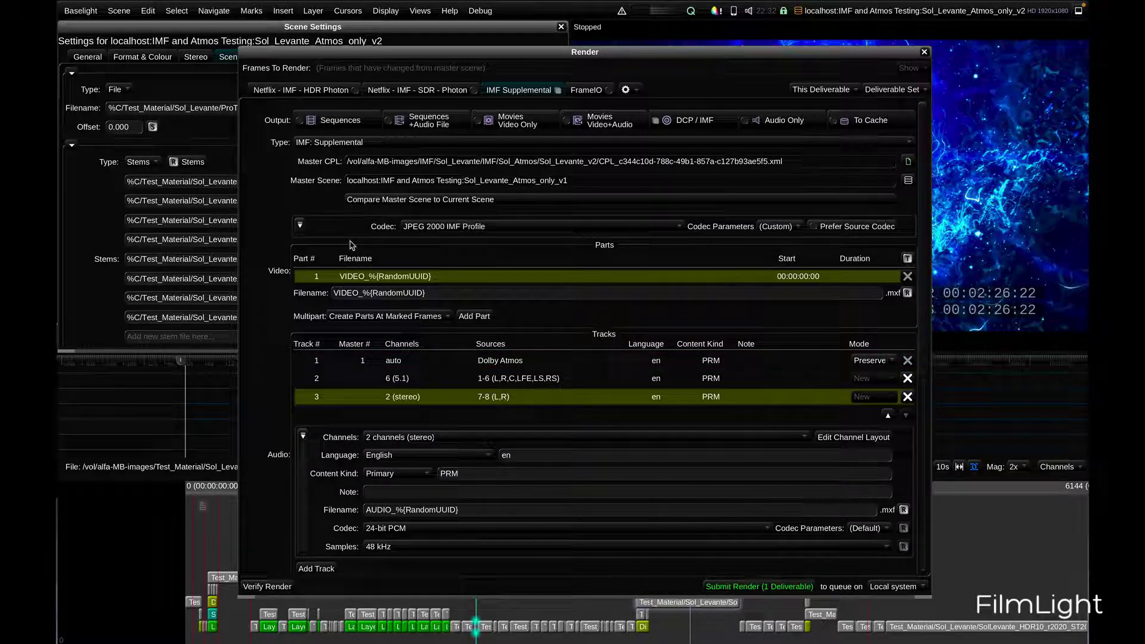
left_click(412, 201)
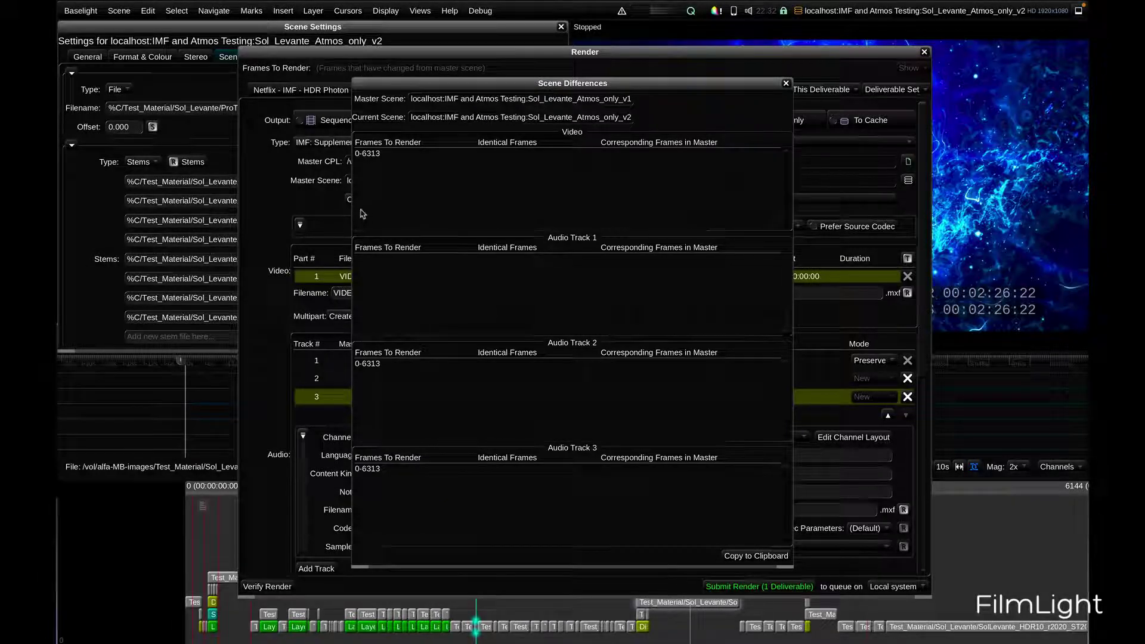
left_click(786, 83)
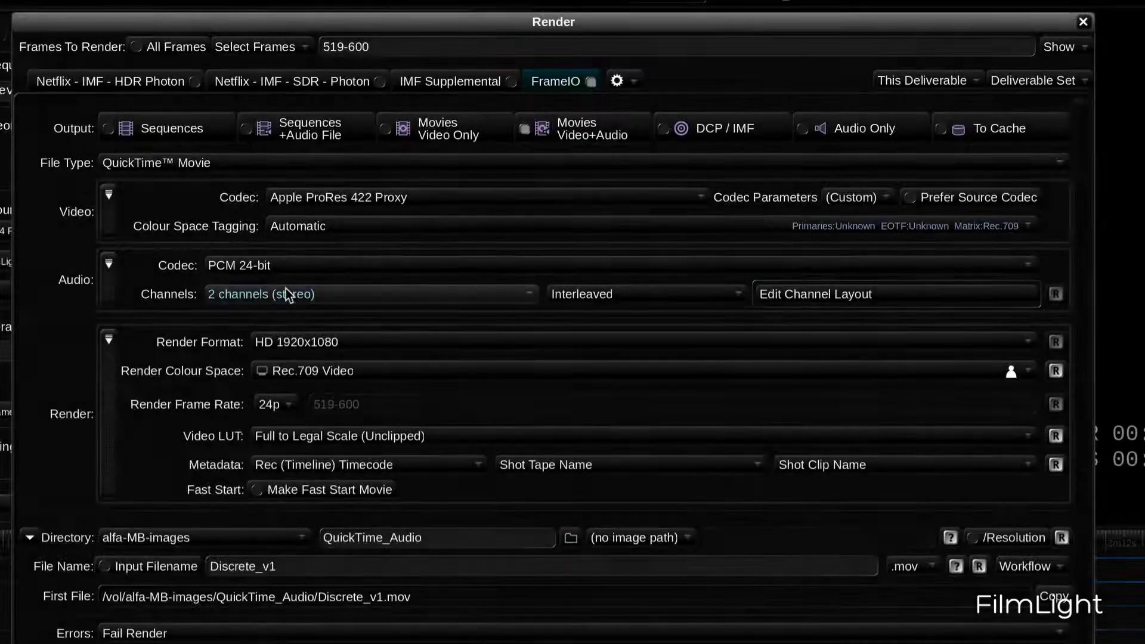
Step: Set the QuickTime audio to 8 interleaved channels (5.1 + 2.0)
left_click(285, 290)
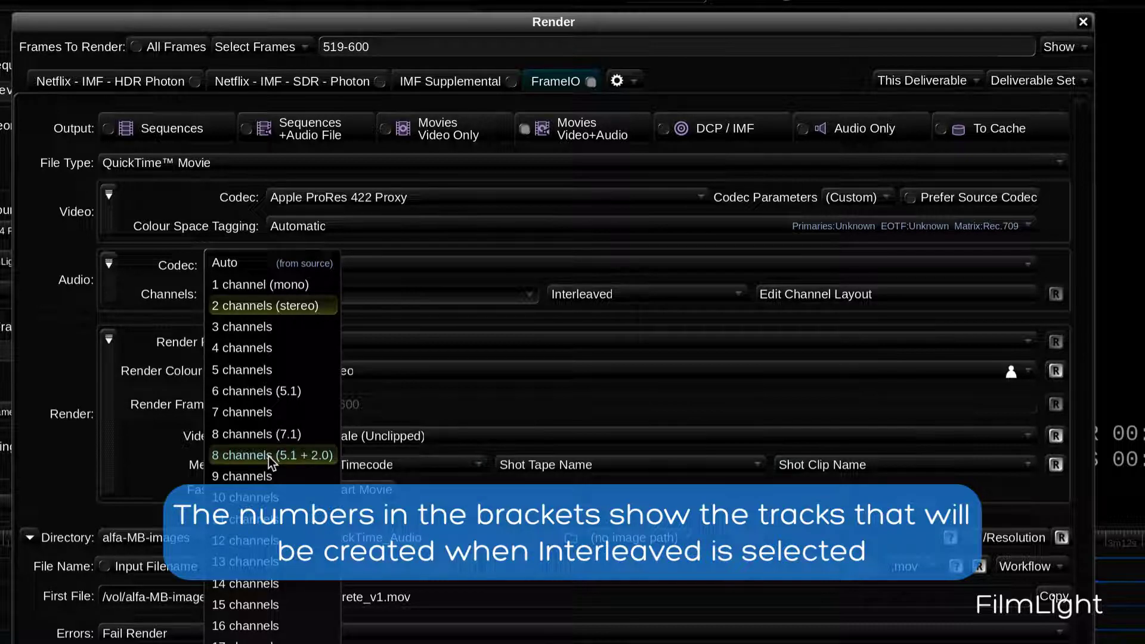
left_click(268, 456)
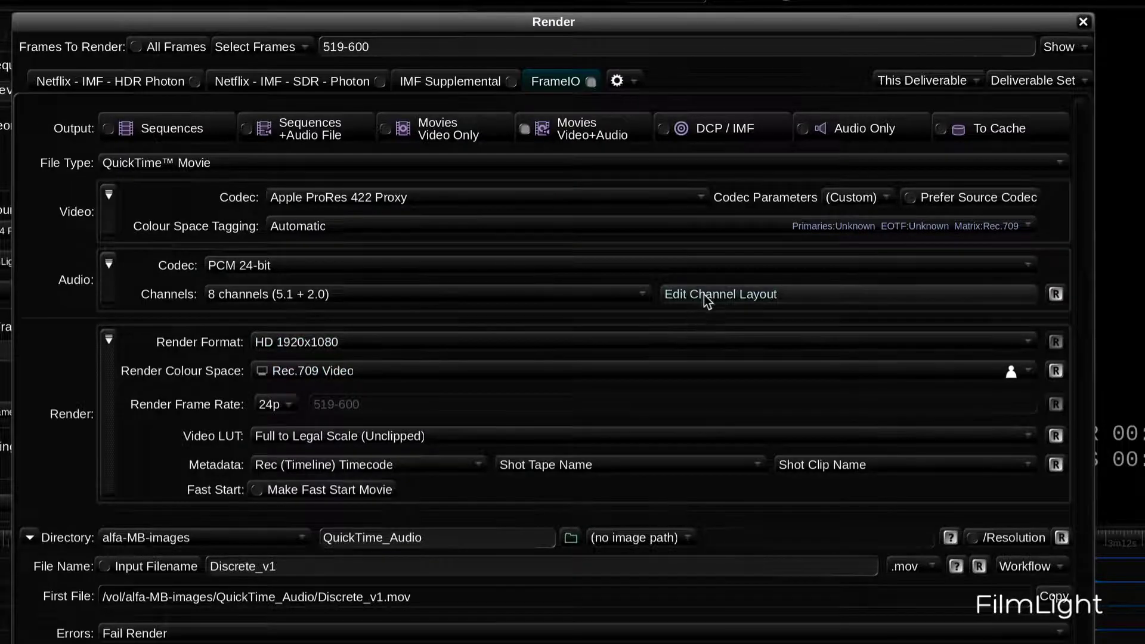
Step: Open the Audio Channels dropdown in the QuickTime render setup
left_click(704, 293)
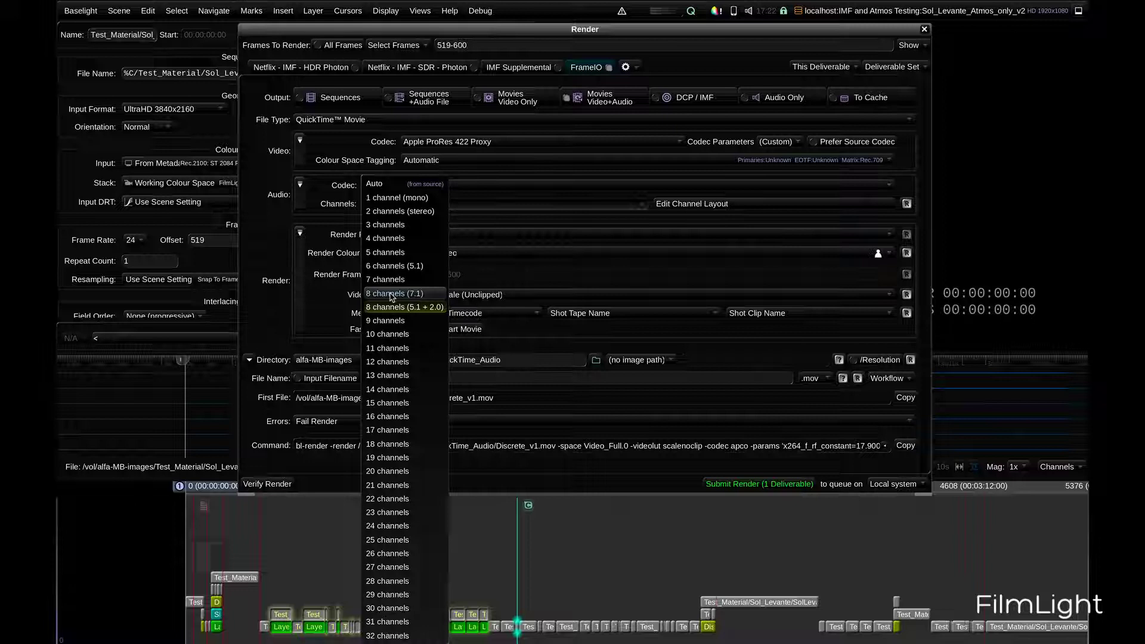
Step: Make the QuickTime audio 8 discrete channels (7.1) and bring up the Audio Channel Layout editor
left_click(391, 293)
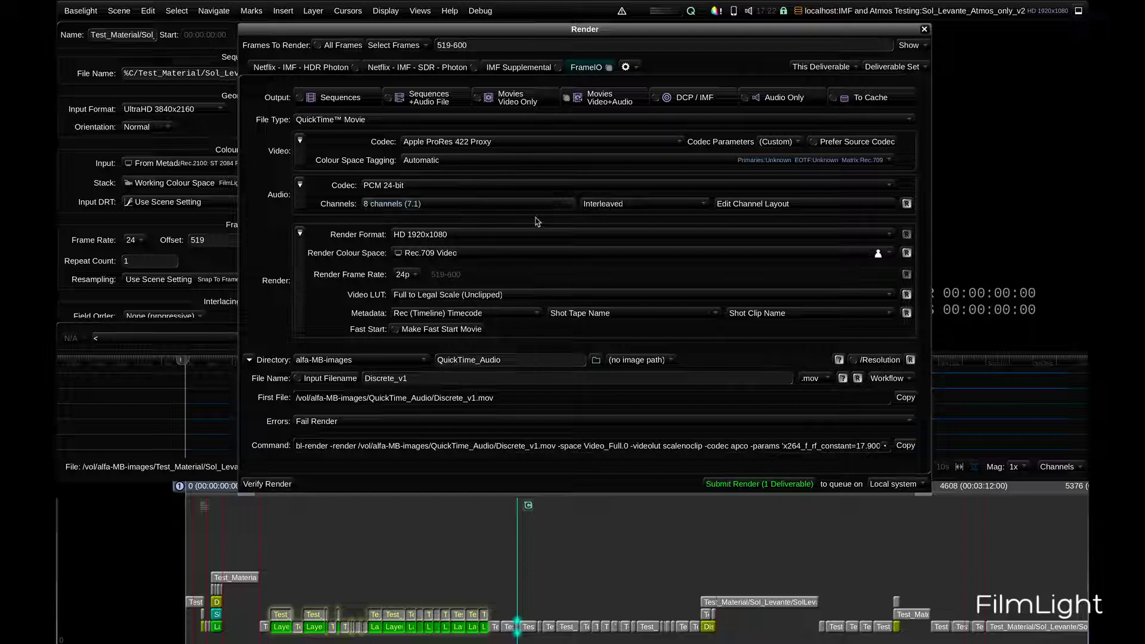
left_click(607, 206)
left_click(601, 235)
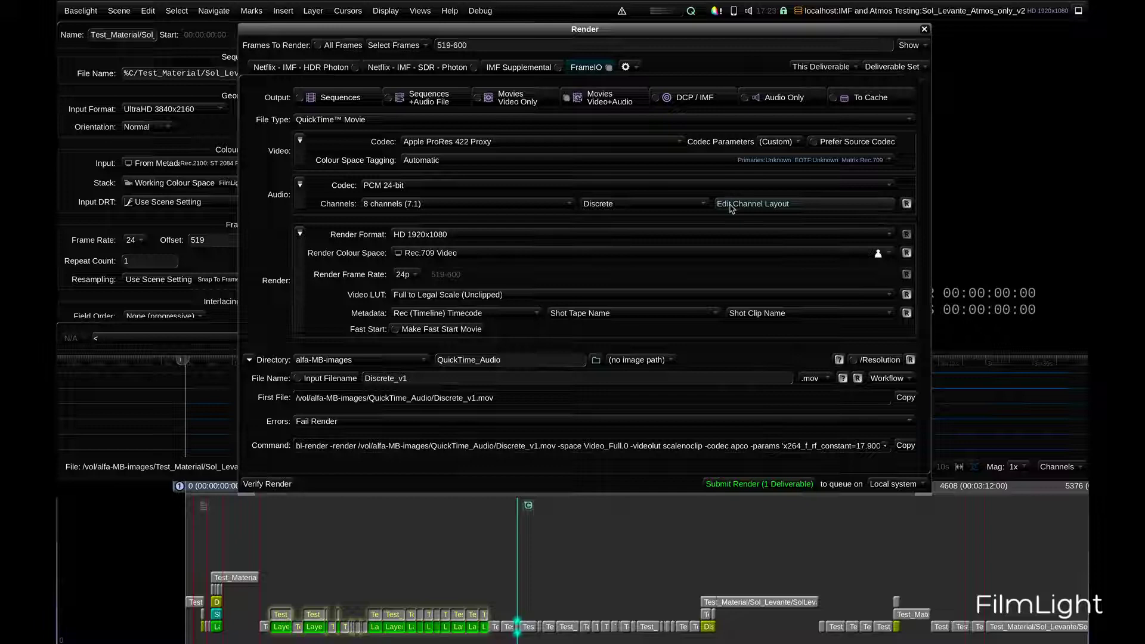
left_click(732, 205)
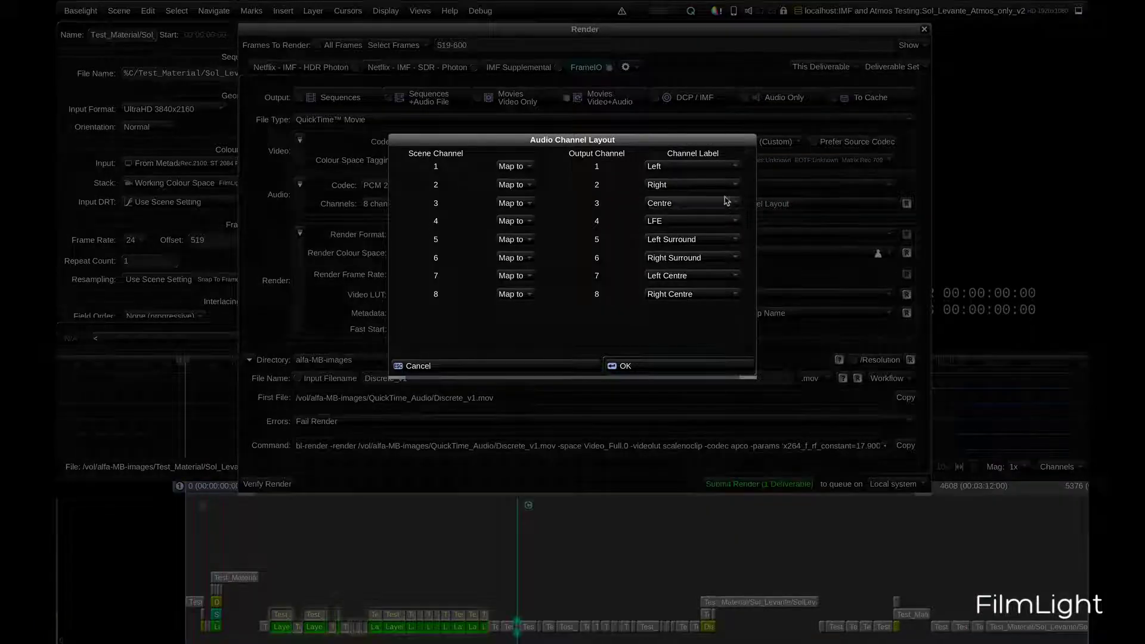
Step: Set channel 1's Channel Label to Numbered Discrete in the Audio Channel Layout
left_click(706, 166)
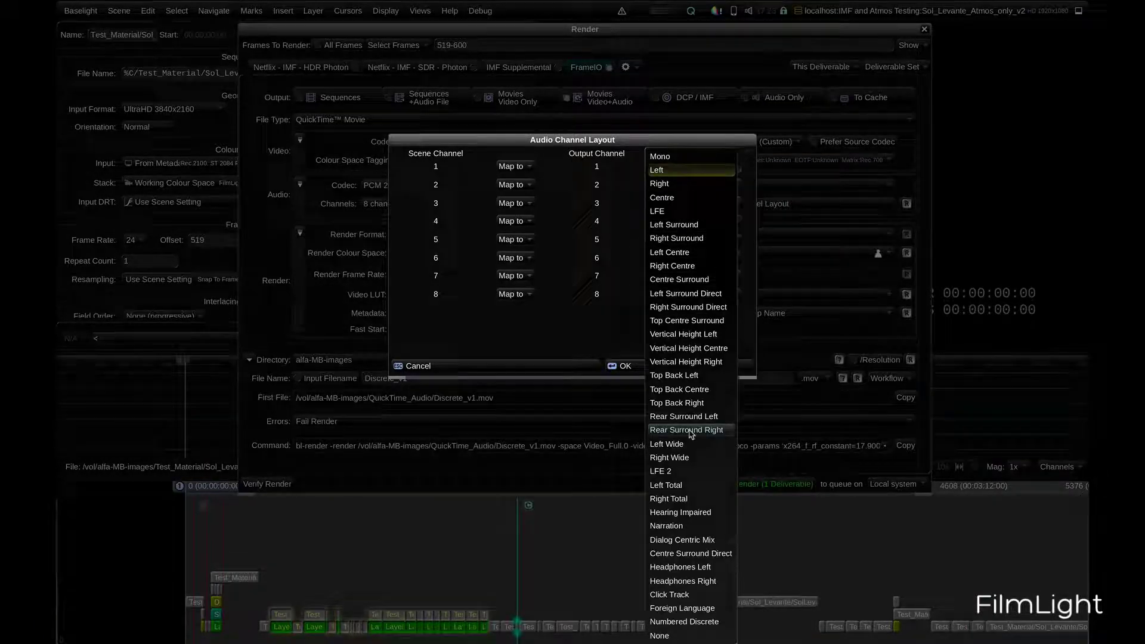
left_click(666, 622)
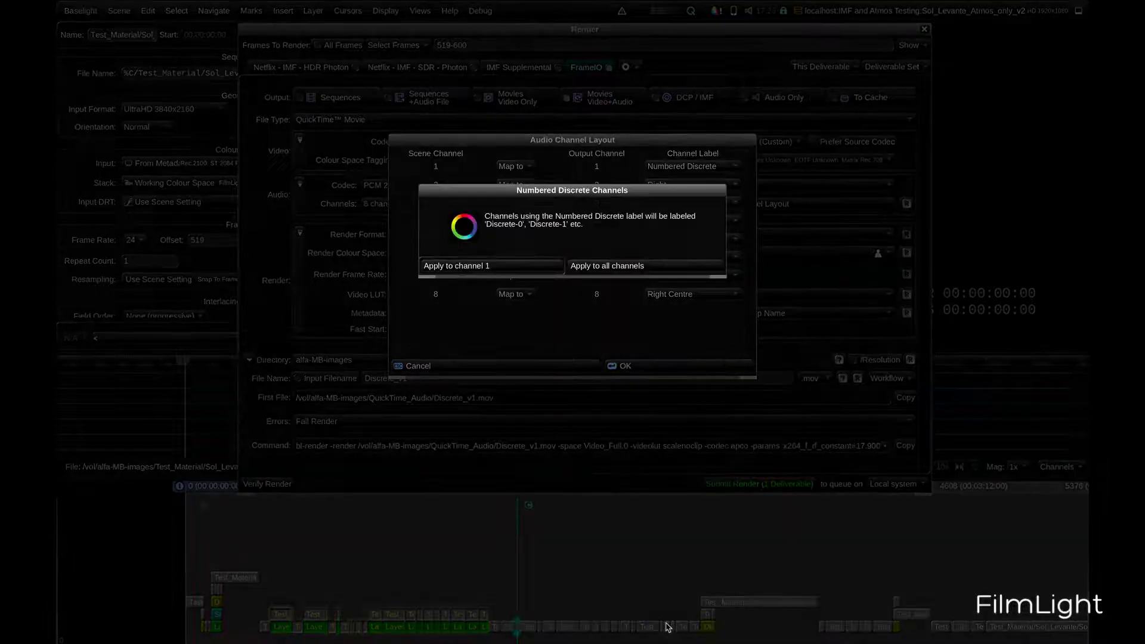